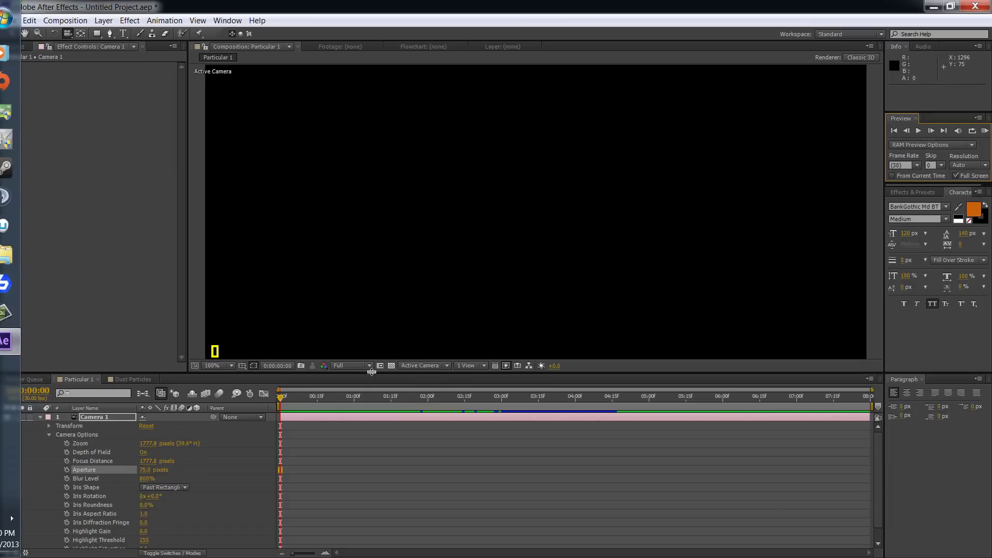
# Step: Glance at the Dust Particles comp, then RAM preview Particular 1's blurred dust specks
pyautogui.click(132, 380)
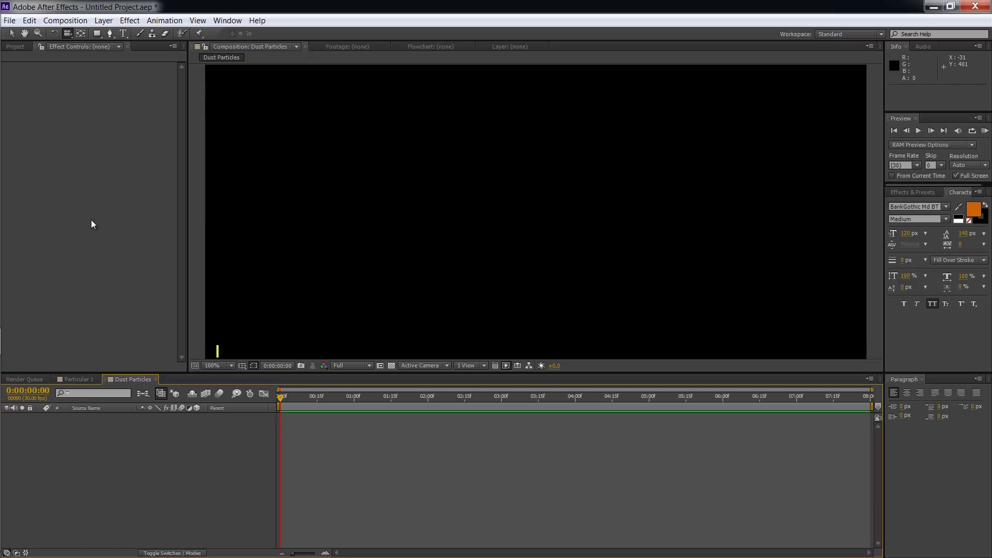
pyautogui.click(82, 379)
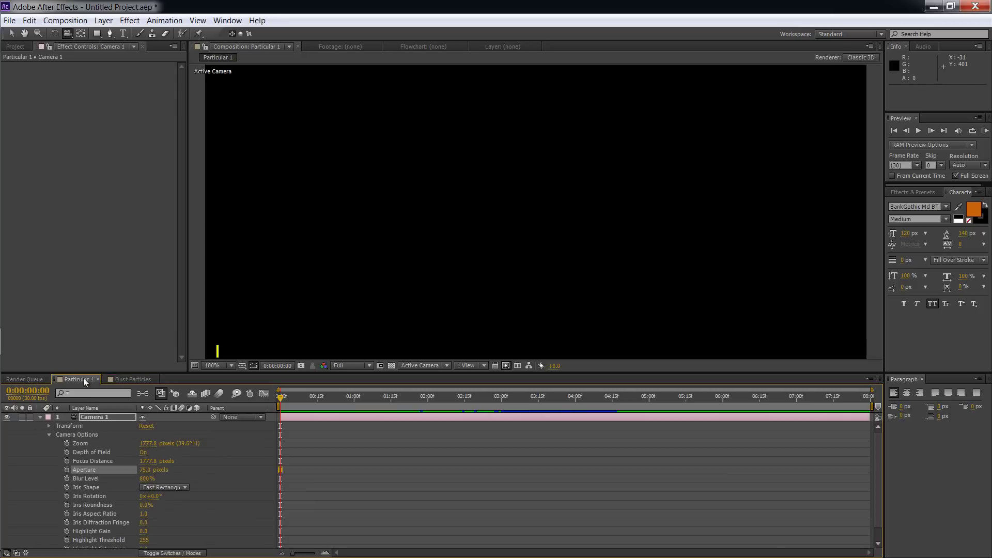
pyautogui.click(920, 131)
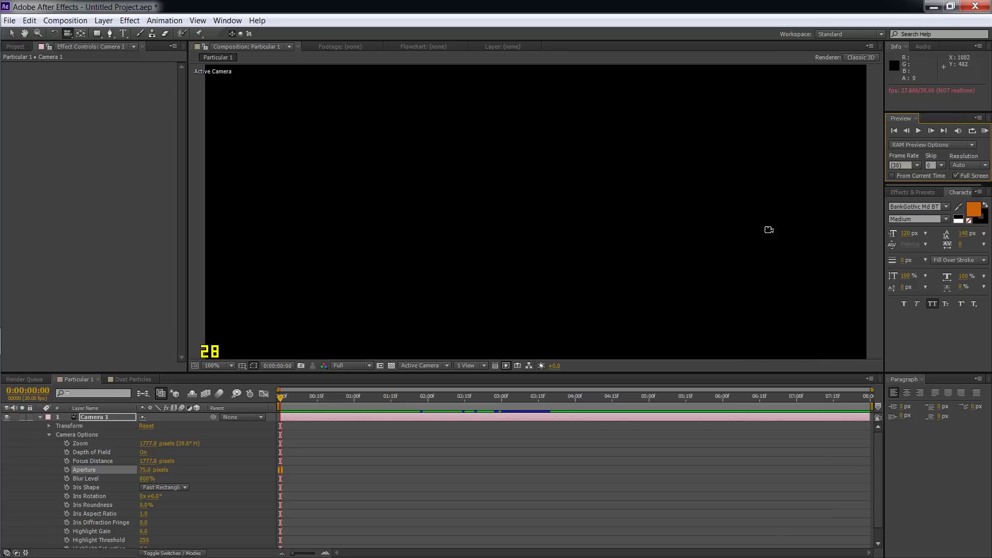
# Step: Replay the Particular 1 preview, stop it, and return the playhead to 0:00:00:00
pyautogui.click(916, 131)
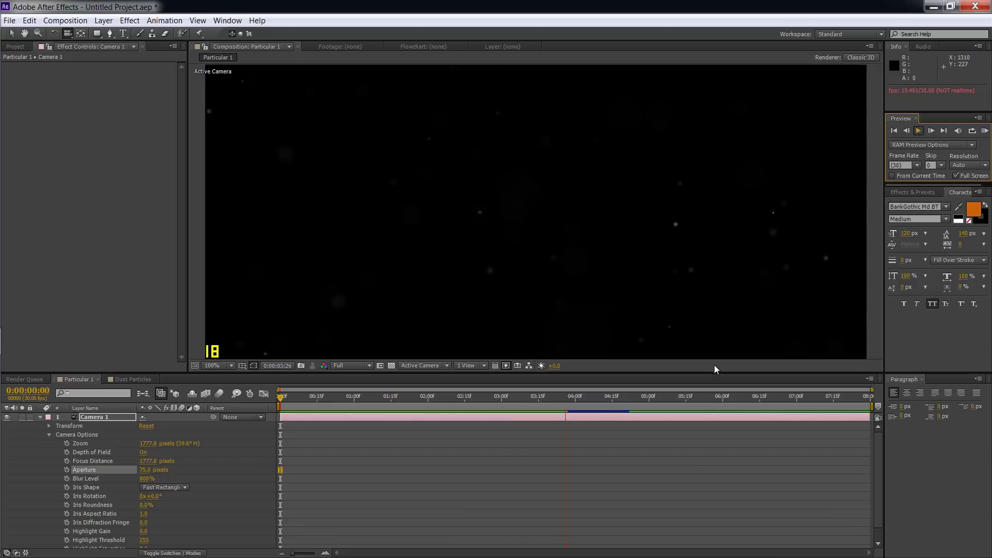
pyautogui.click(923, 130)
pyautogui.moveTo(729, 402); pyautogui.dragTo(277, 419)
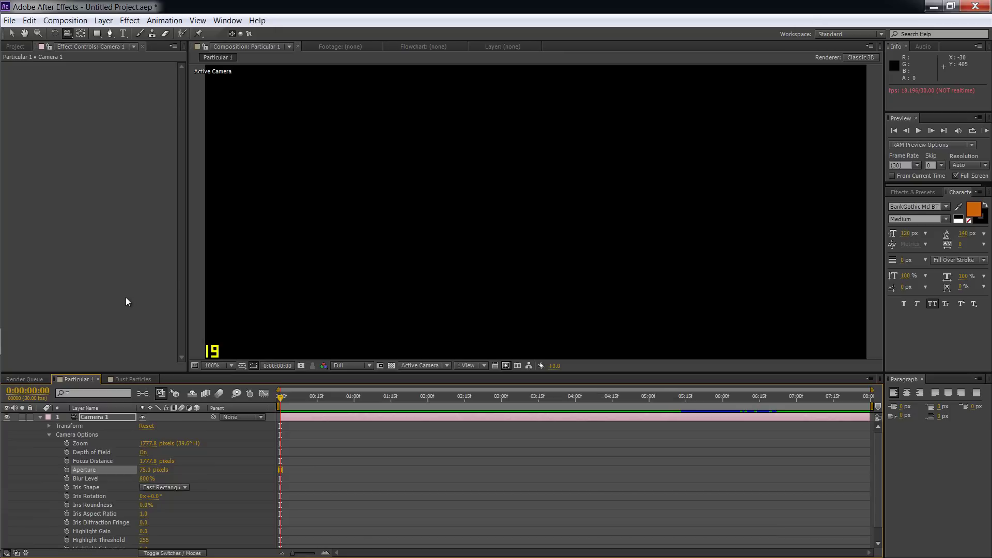
pyautogui.click(113, 380)
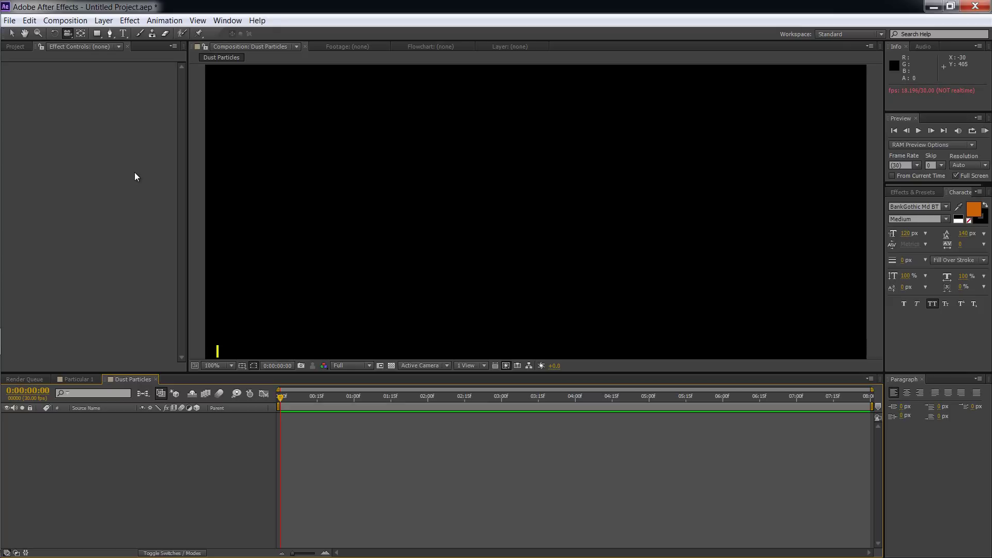
# Step: Create a comp-size 1280×720 solid named 'Particular 1' in Dust Particles
pyautogui.click(106, 24)
pyautogui.moveTo(232, 36)
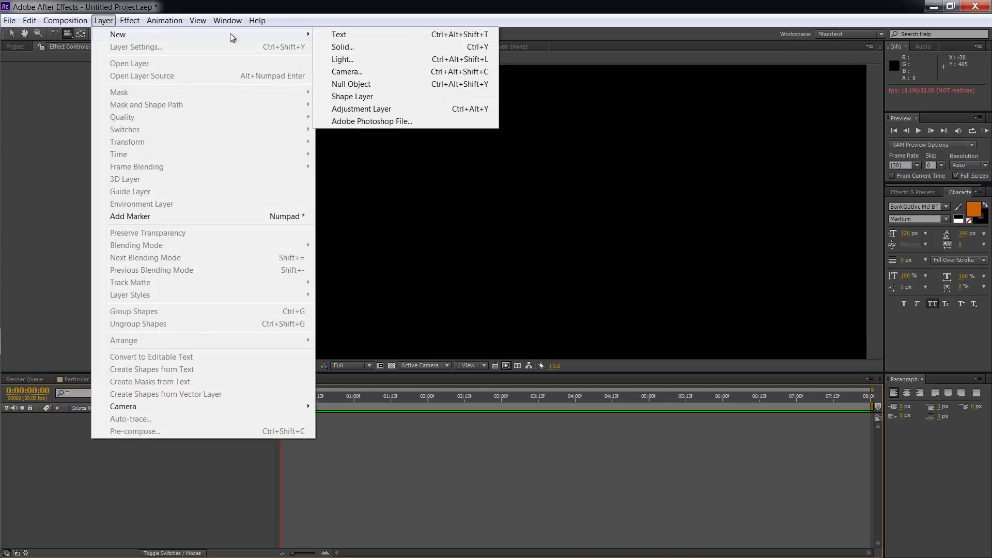
pyautogui.click(347, 46)
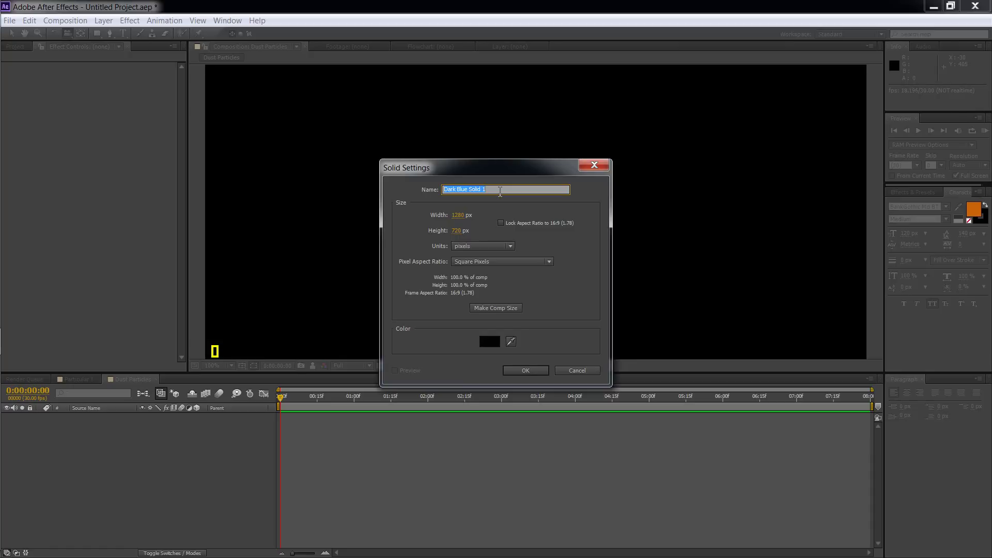
pyautogui.press('BackSpace')
pyautogui.write('Particular')
pyautogui.click(501, 311)
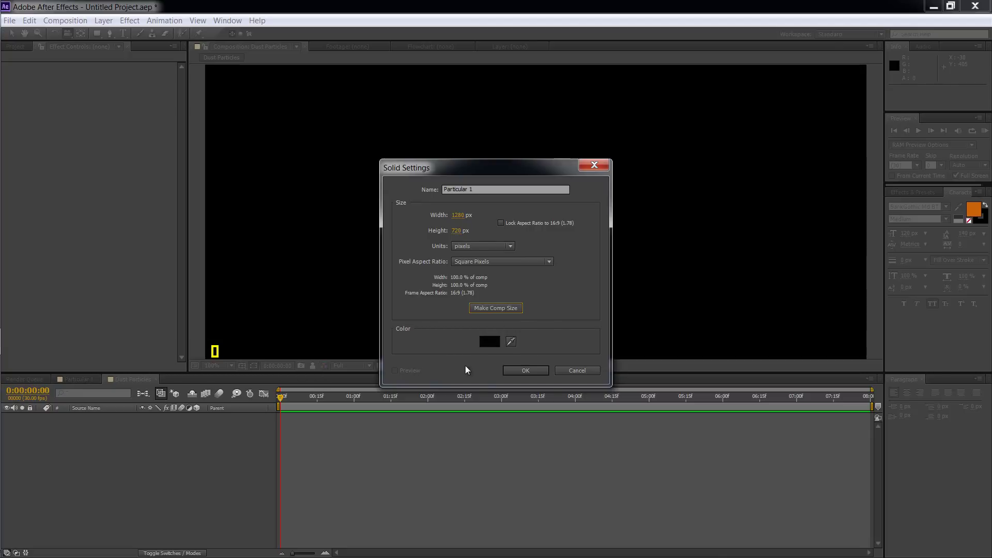
pyautogui.click(515, 370)
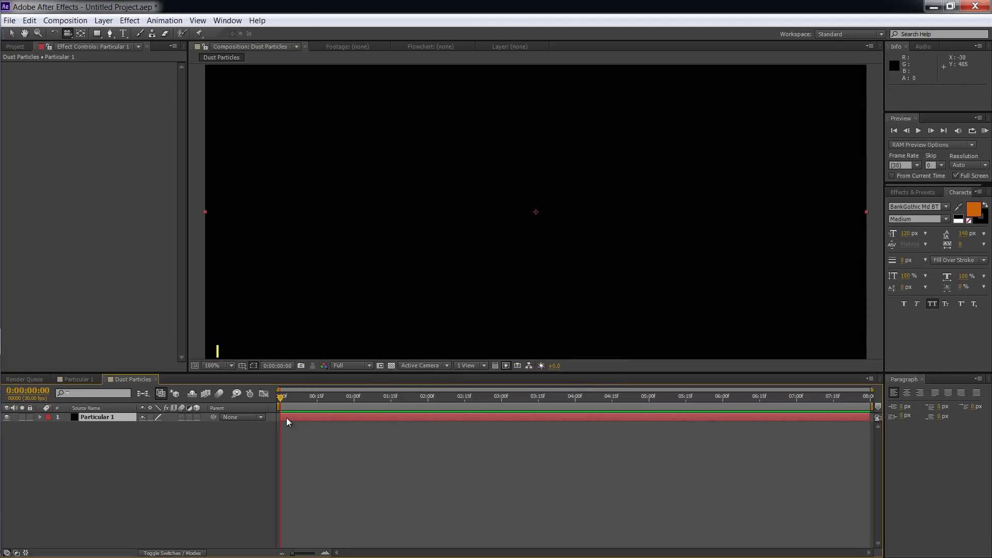
# Step: Apply Trapcode Particular to the Particular 1 solid and glance at its Emitter group
pyautogui.click(106, 417)
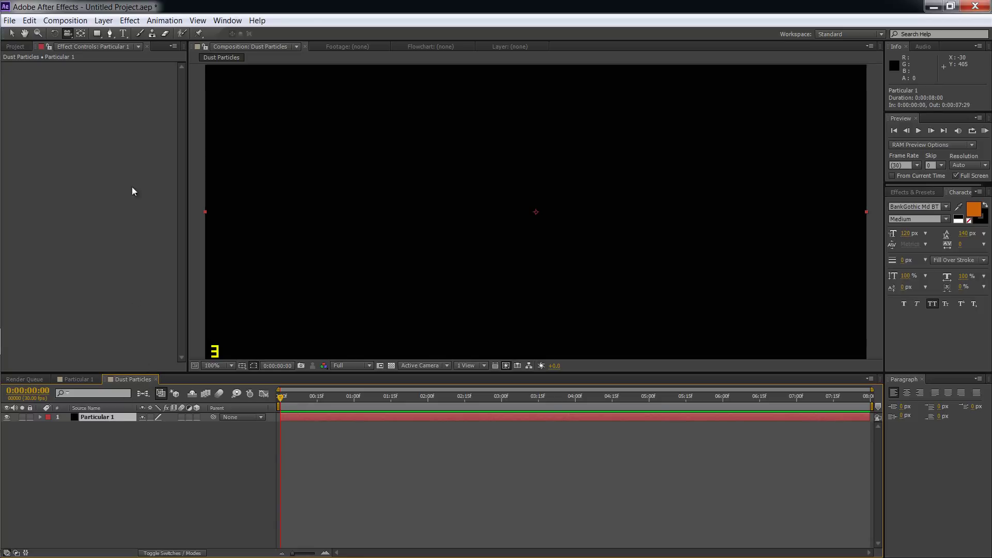
pyautogui.click(136, 21)
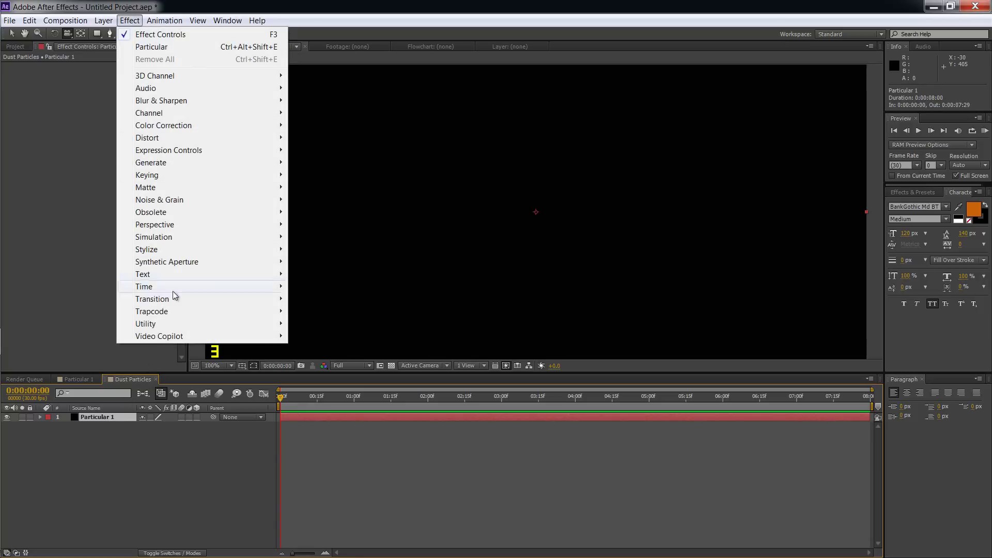
pyautogui.moveTo(163, 315)
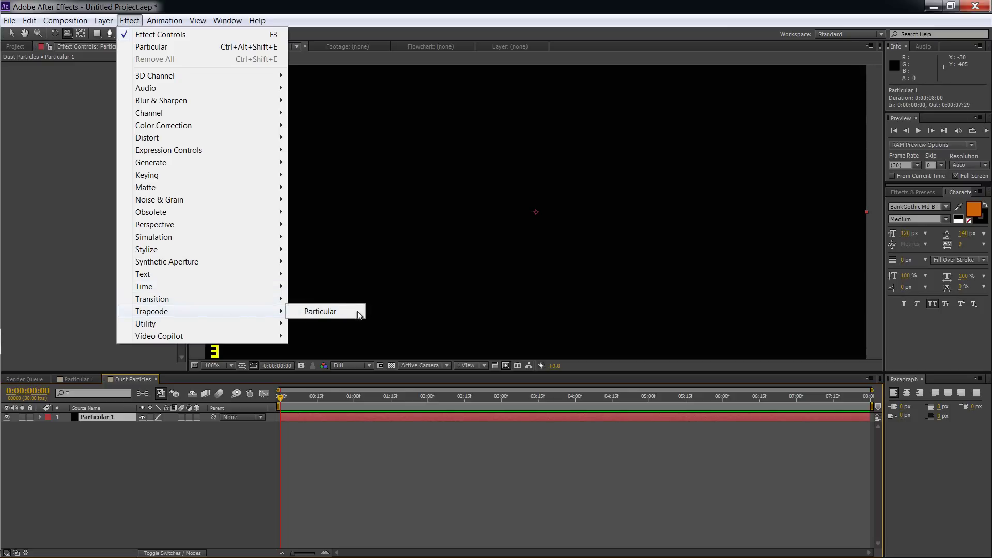
pyautogui.click(313, 312)
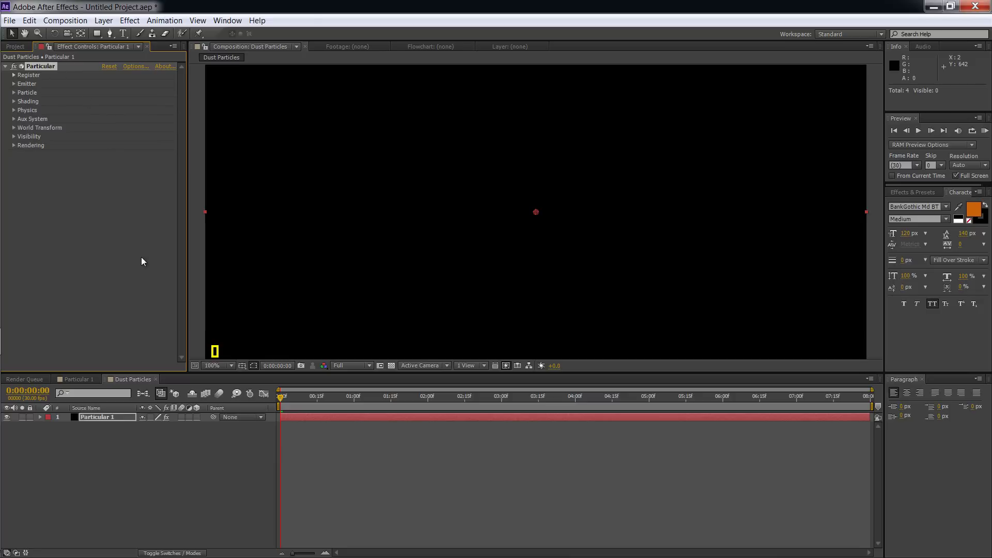
pyautogui.click(14, 84)
pyautogui.click(21, 171)
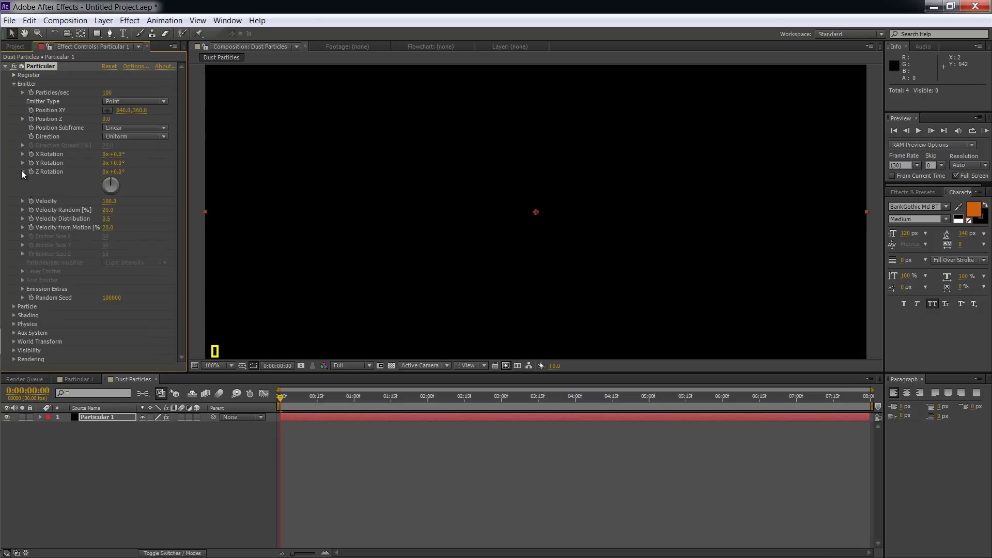
pyautogui.click(22, 171)
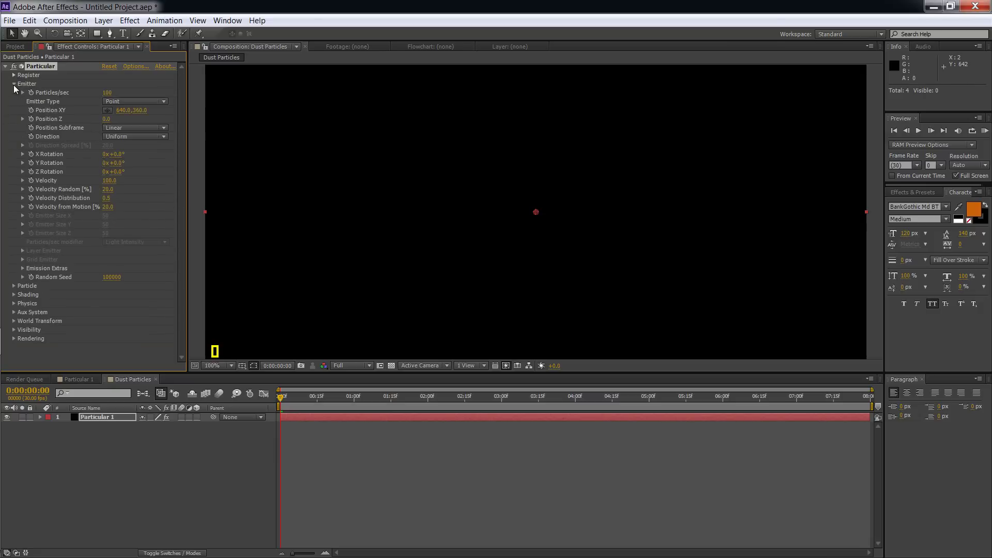
pyautogui.click(14, 84)
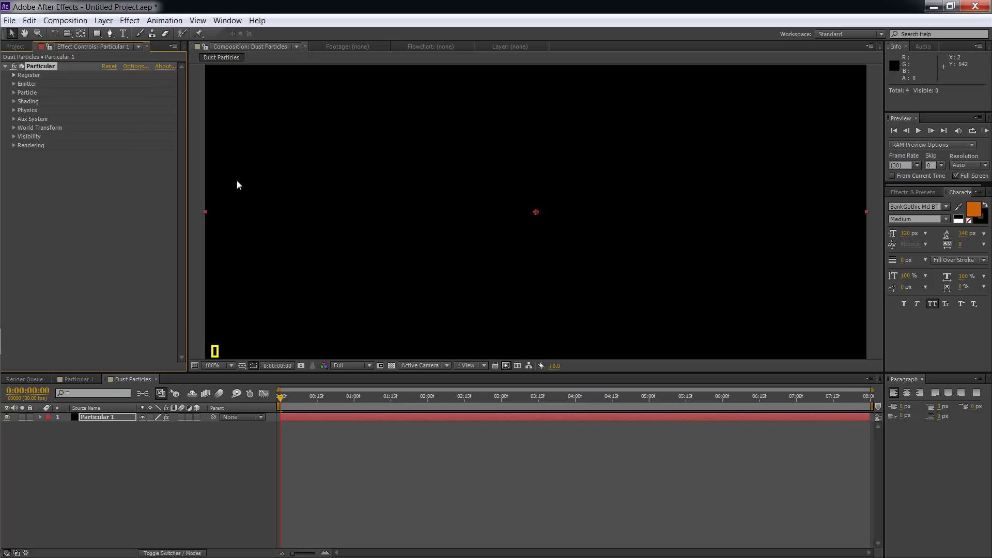
# Step: Scrub to about 0:00:03:00 to watch the default burst and expand Emitter settings
pyautogui.moveTo(283, 395)
pyautogui.mouseDown()
pyautogui.moveTo(551, 368)
pyautogui.moveTo(701, 380)
pyautogui.moveTo(286, 388)
pyautogui.mouseUp()
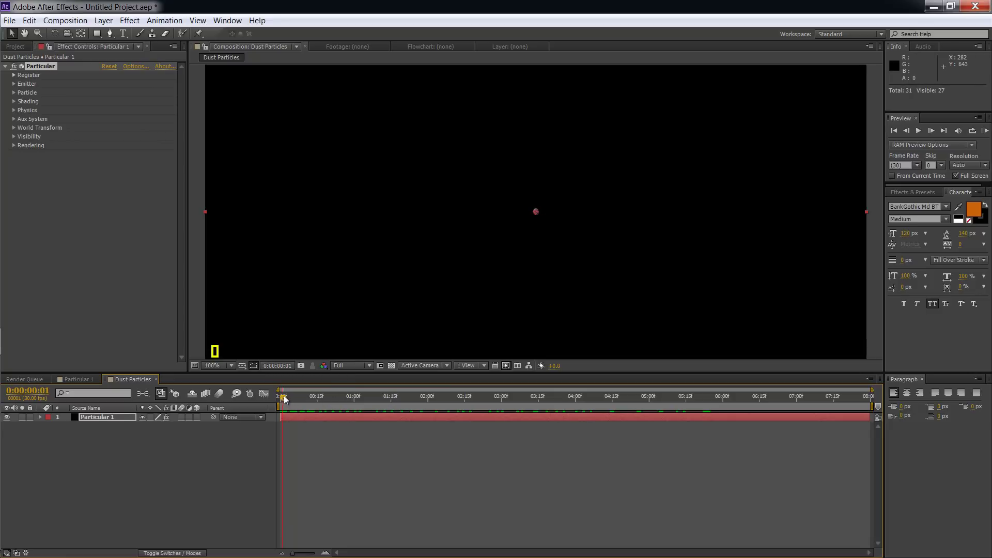
pyautogui.moveTo(285, 399); pyautogui.dragTo(662, 411)
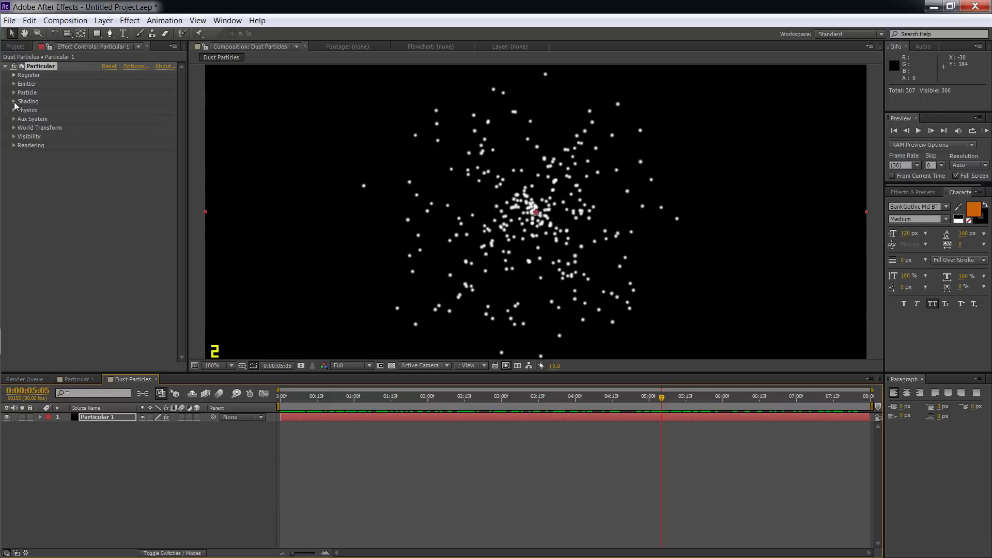
pyautogui.moveTo(663, 398); pyautogui.dragTo(500, 380)
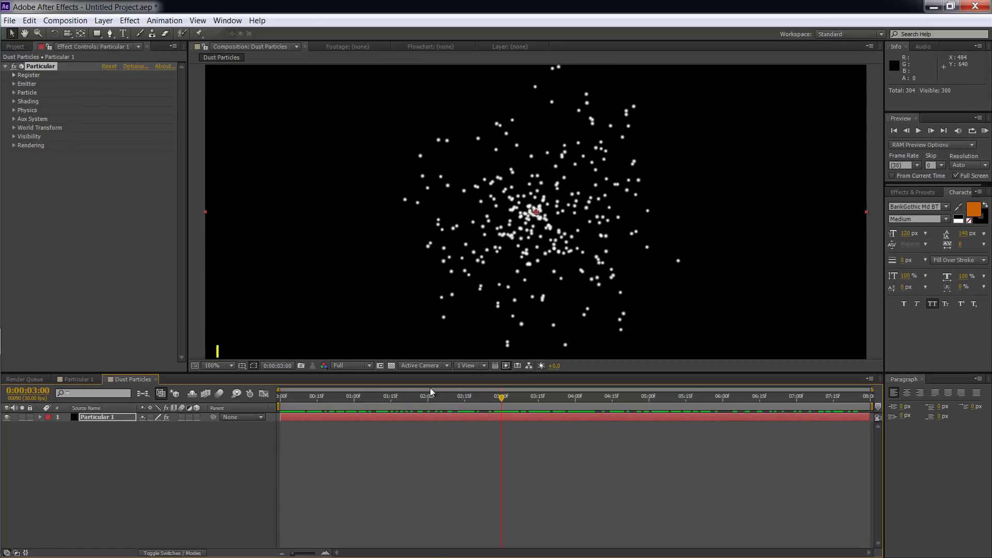
pyautogui.click(14, 83)
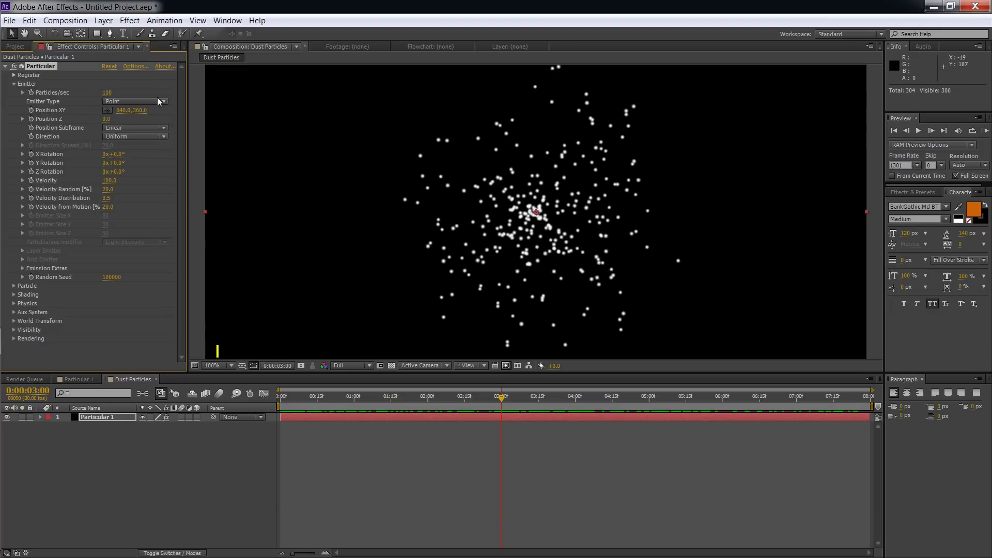
# Step: Set the emitter's Particles/sec to 500
pyautogui.click(109, 93)
pyautogui.write('500')
pyautogui.press('Return')
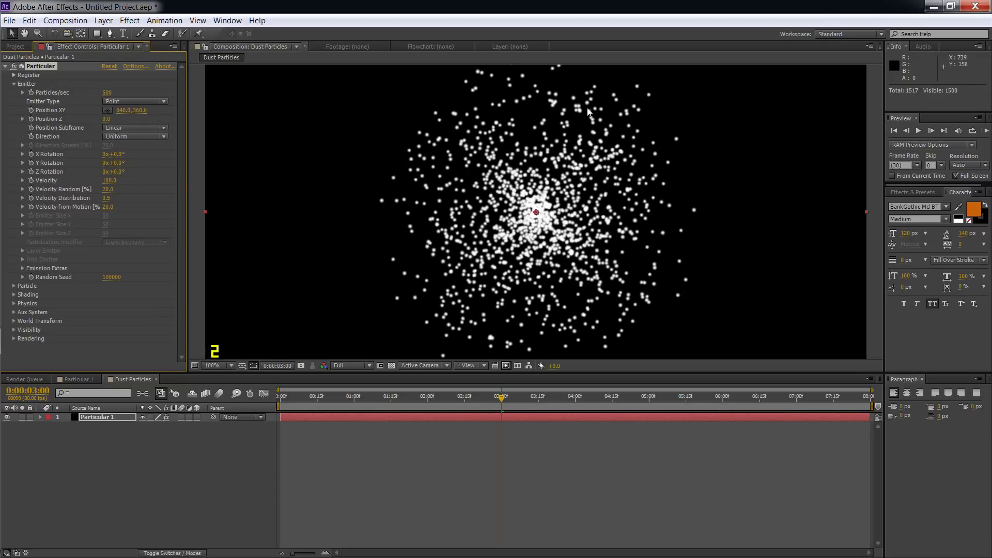
# Step: Try a Grid emitter, then settle on Point and deselect the layer
pyautogui.click(138, 102)
pyautogui.click(135, 114)
pyautogui.click(147, 102)
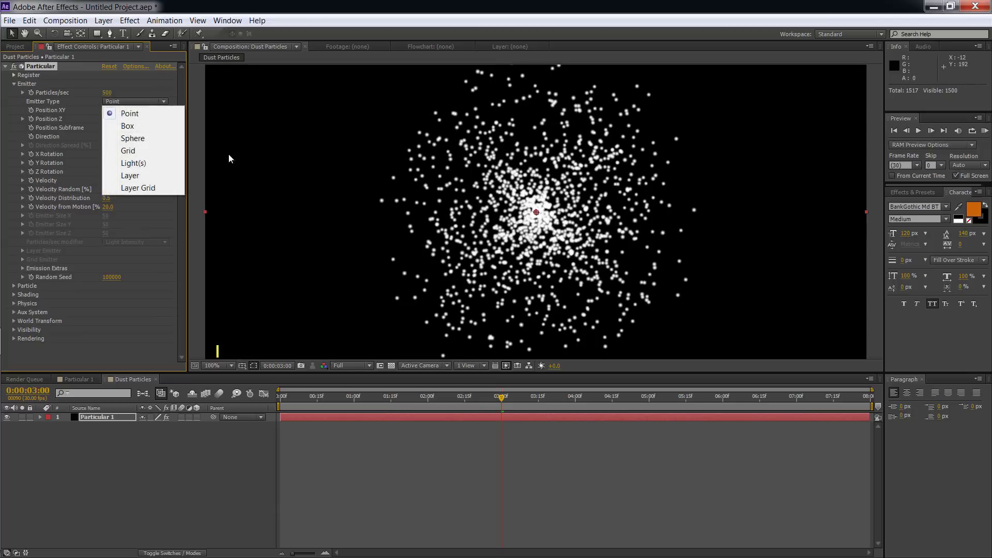
pyautogui.click(133, 150)
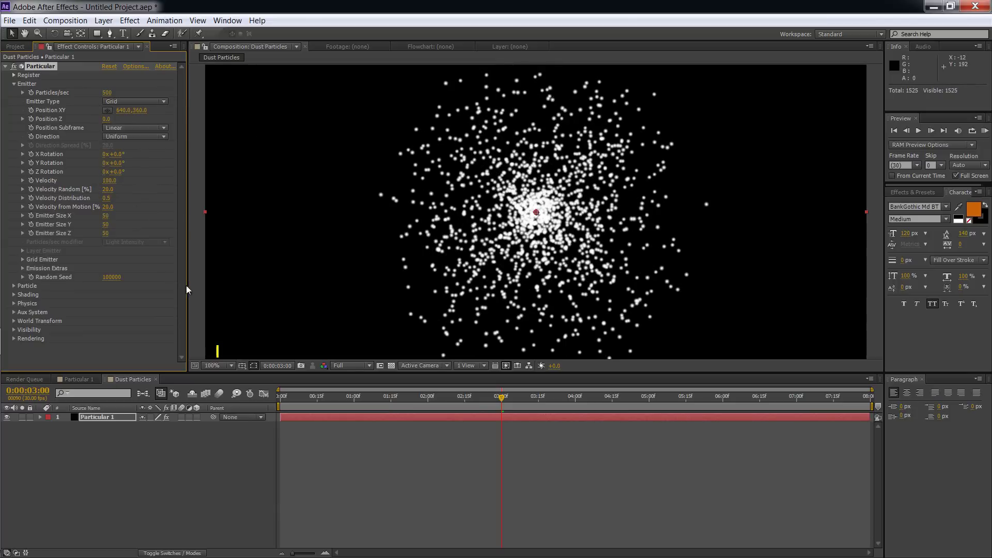
pyautogui.click(129, 102)
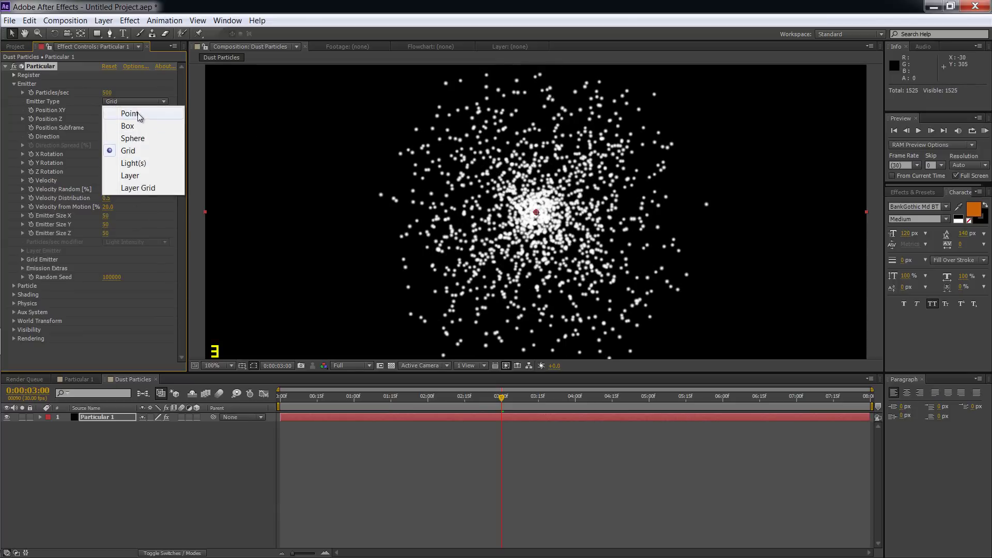
pyautogui.click(137, 112)
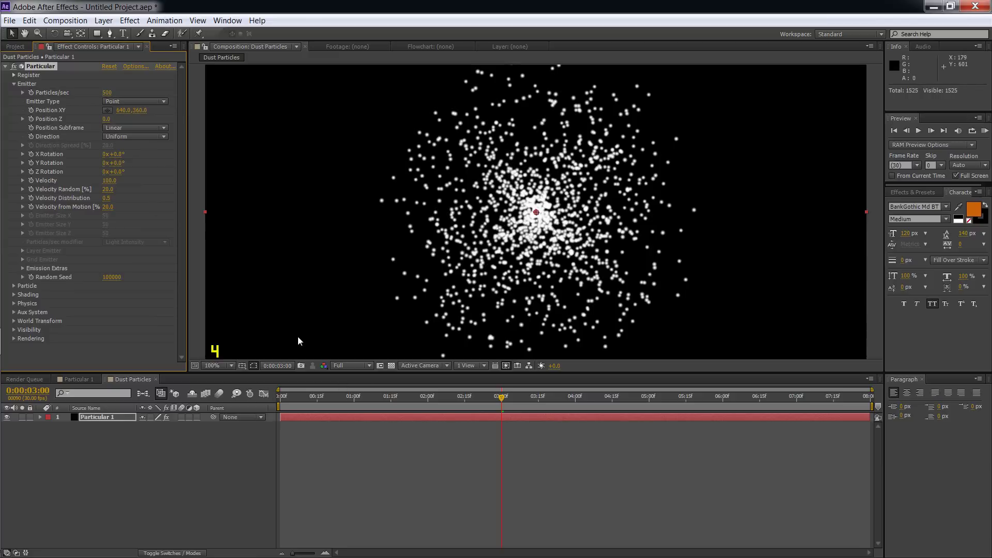
pyautogui.click(96, 443)
# Step: Add Camera 1 to the Dust Particles comp with default camera settings
pyautogui.click(102, 21)
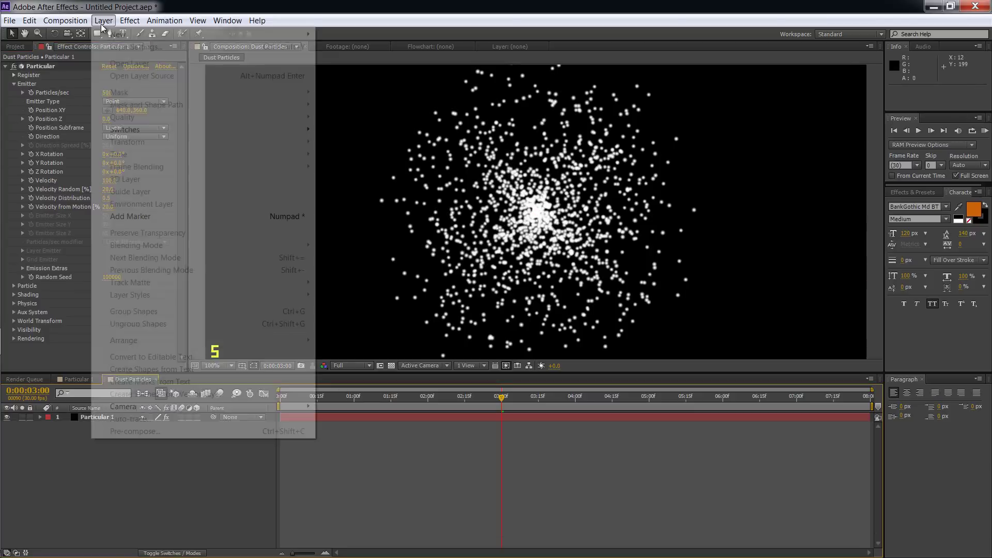
pyautogui.moveTo(133, 36)
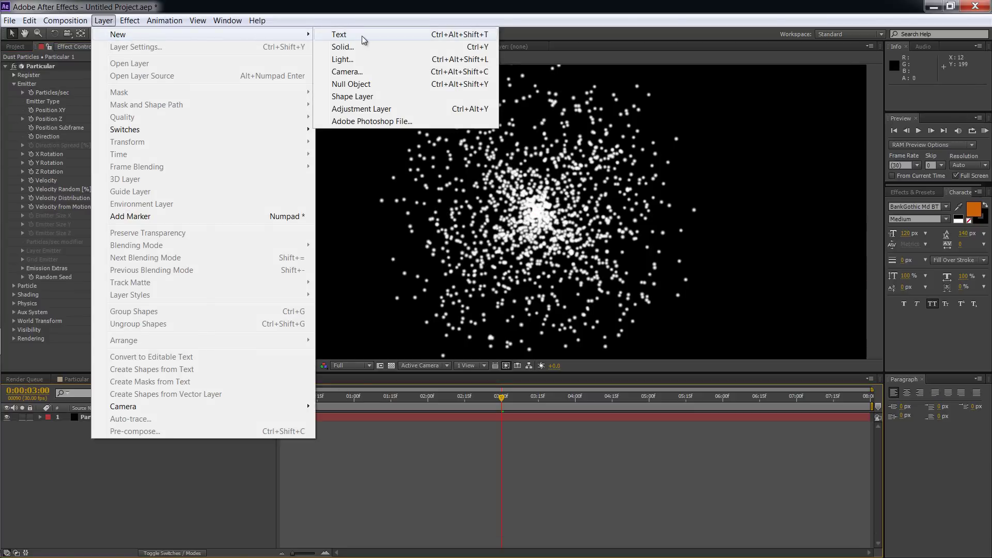
pyautogui.click(352, 71)
pyautogui.click(602, 398)
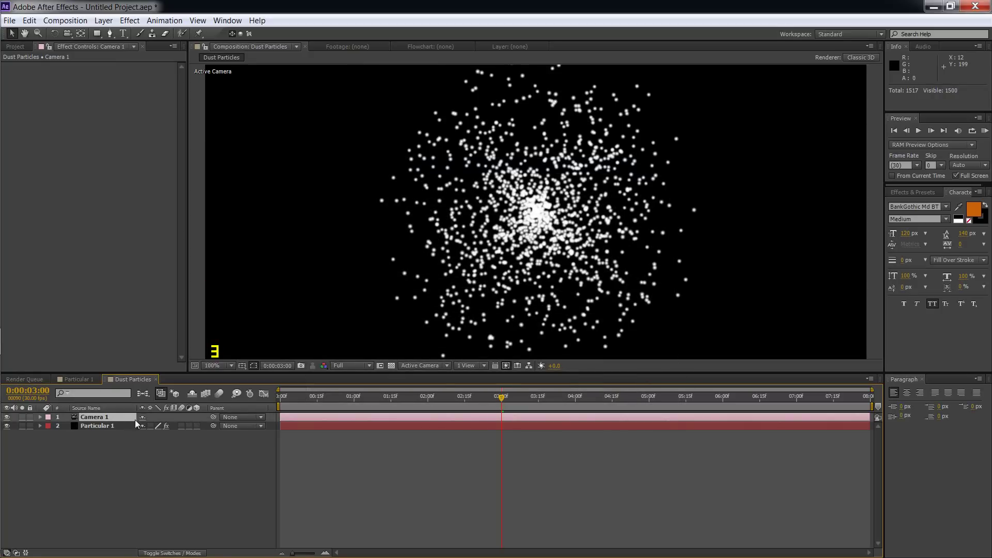
# Step: Orbit Camera 1 around the particle cloud, toggling Particular 1's 3D switch on and off
pyautogui.click(68, 33)
pyautogui.moveTo(321, 217); pyautogui.dragTo(741, 161)
pyautogui.click(196, 426)
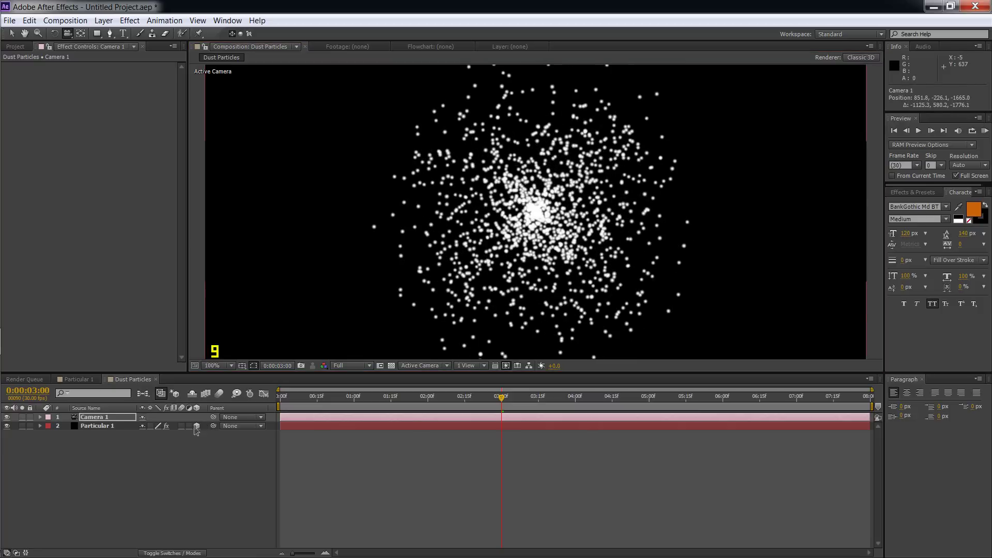
pyautogui.moveTo(387, 270); pyautogui.dragTo(491, 207)
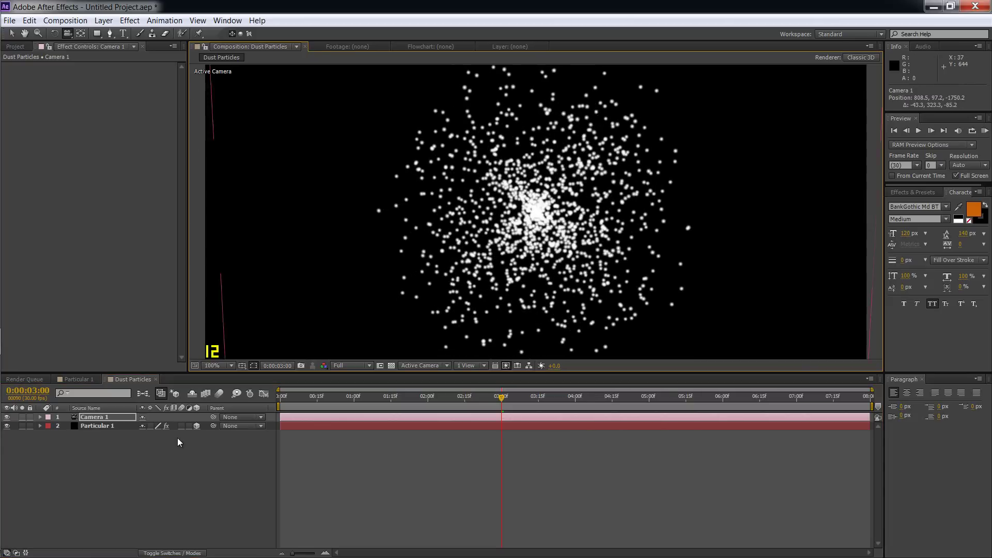
pyautogui.click(197, 426)
pyautogui.moveTo(404, 226); pyautogui.dragTo(614, 241)
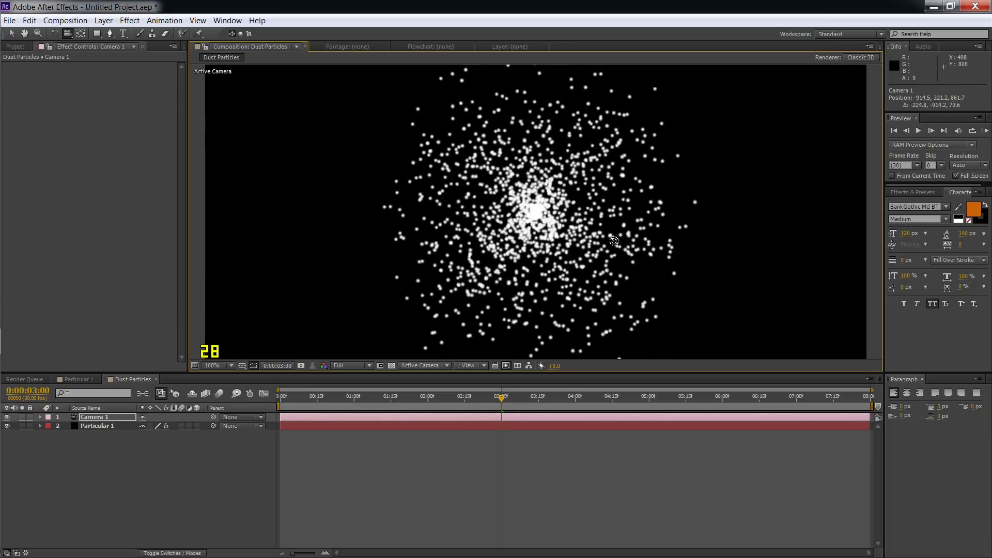
# Step: Select Particular 1, keeping Emitter Type Point and Position Subframe Linear
pyautogui.click(92, 421)
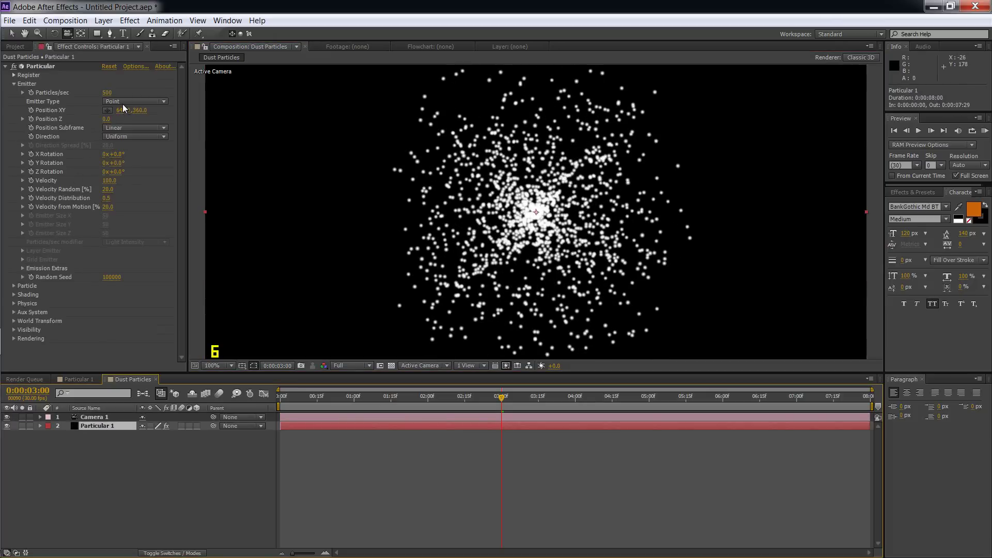
pyautogui.click(123, 104)
pyautogui.click(117, 108)
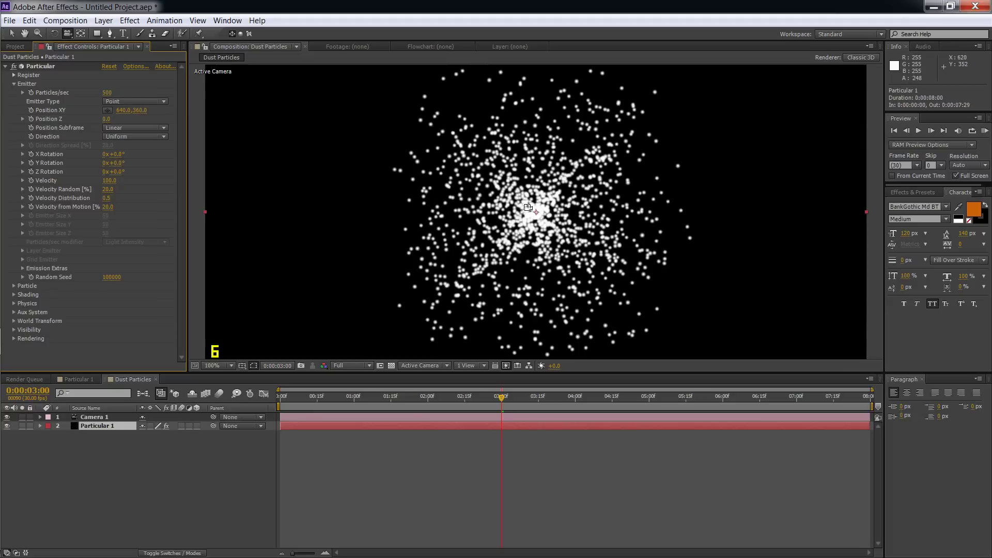
pyautogui.click(133, 129)
pyautogui.click(124, 139)
# Step: Try a Bi-Directional emitter direction, then revert it to Uniform
pyautogui.click(153, 135)
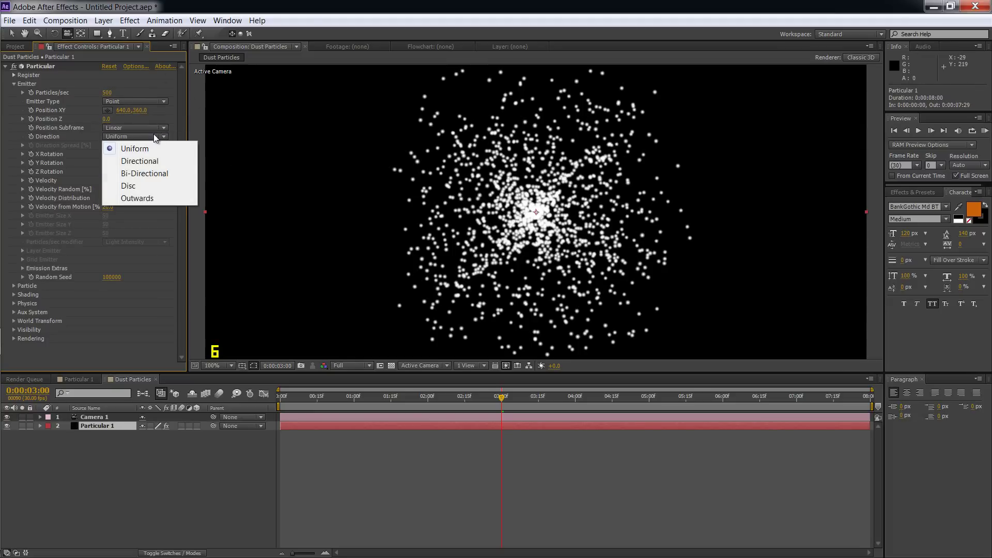
pyautogui.click(147, 174)
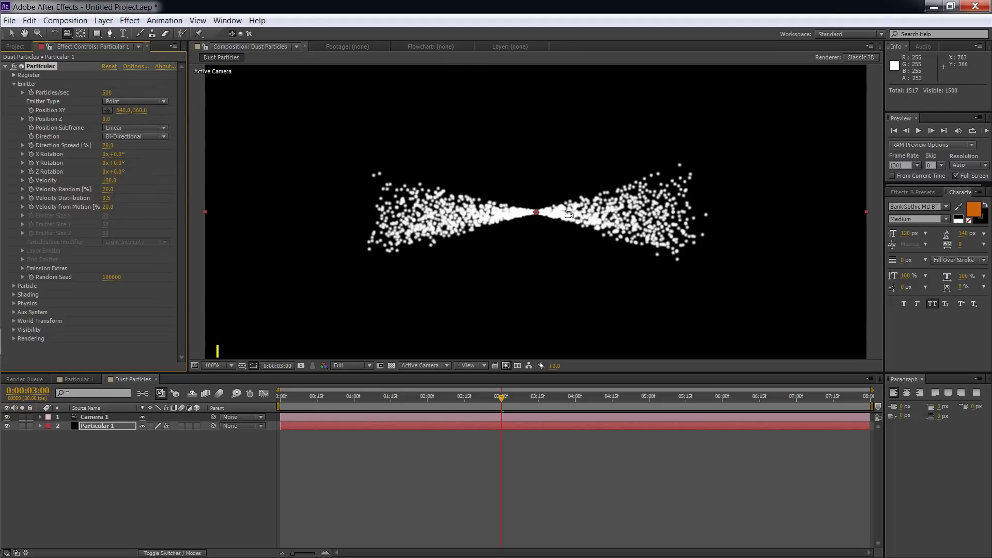
pyautogui.click(157, 137)
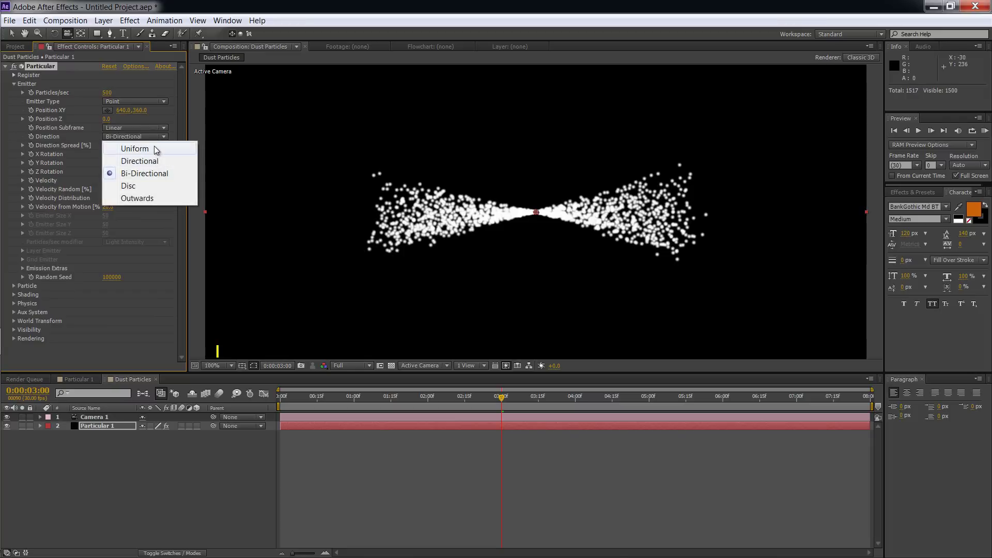
pyautogui.click(154, 148)
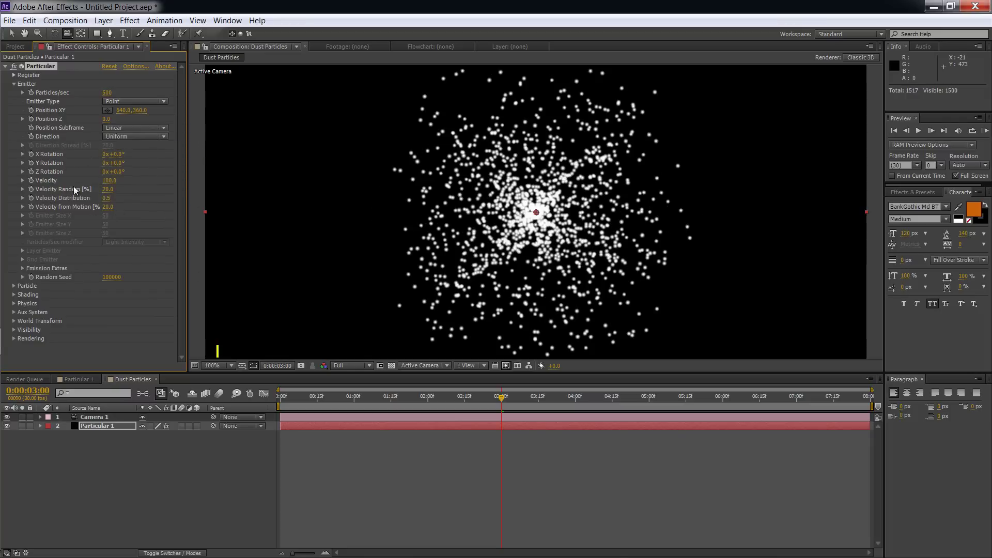
pyautogui.click(126, 101)
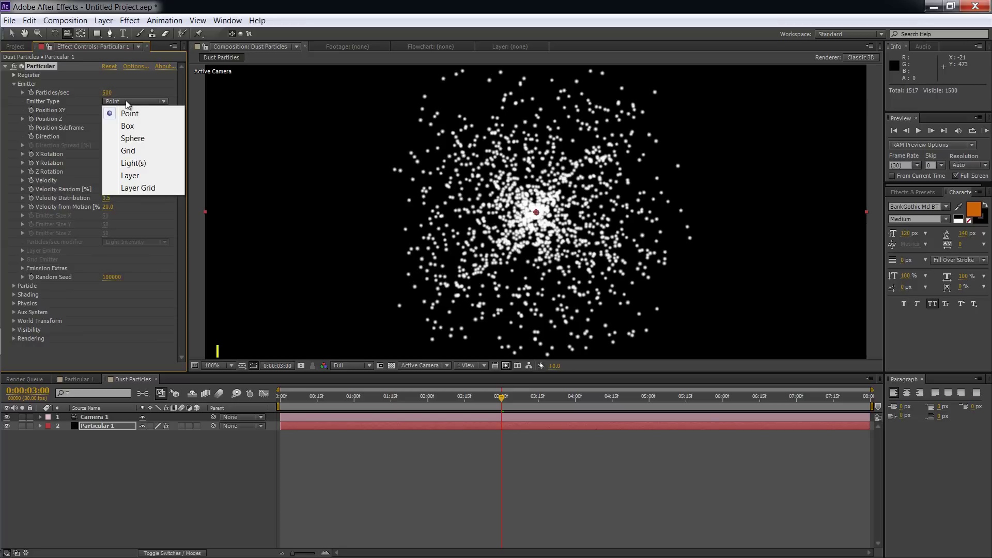
# Step: Make the emitter a Box sized X 1700, Y 1080, Z 5400
pyautogui.click(140, 127)
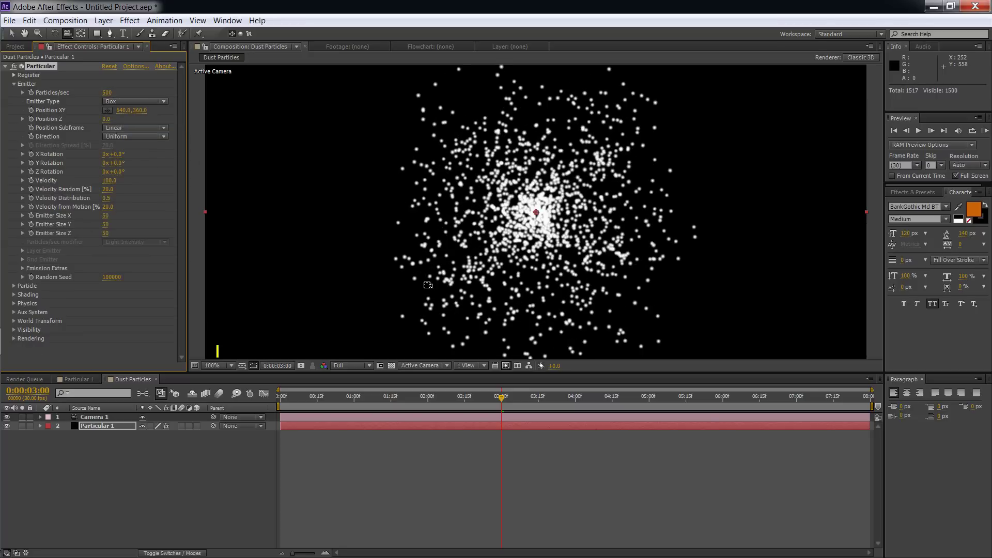
pyautogui.click(105, 216)
pyautogui.write('1700')
pyautogui.press('Tab')
pyautogui.write('1080')
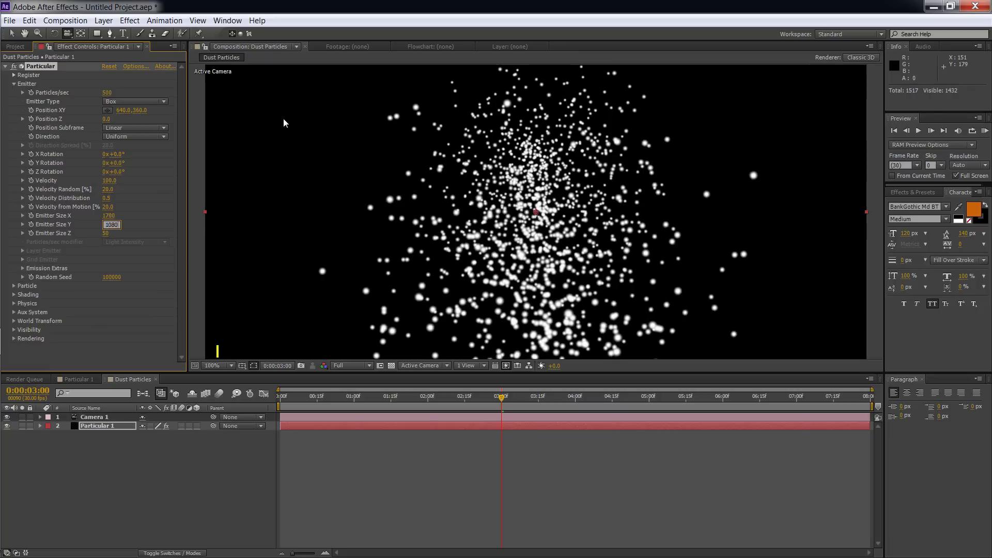
pyautogui.press('Tab')
pyautogui.write('5400')
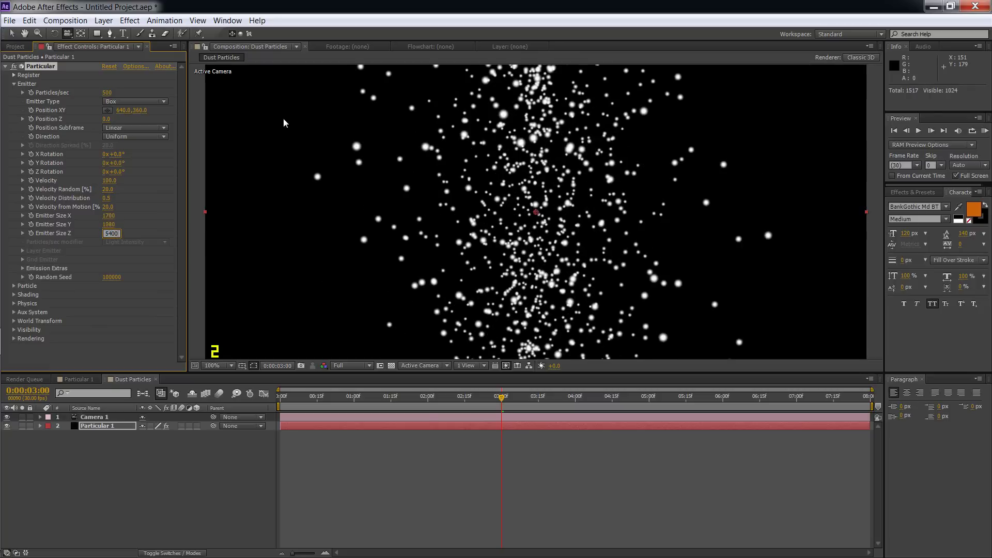
pyautogui.press('Tab')
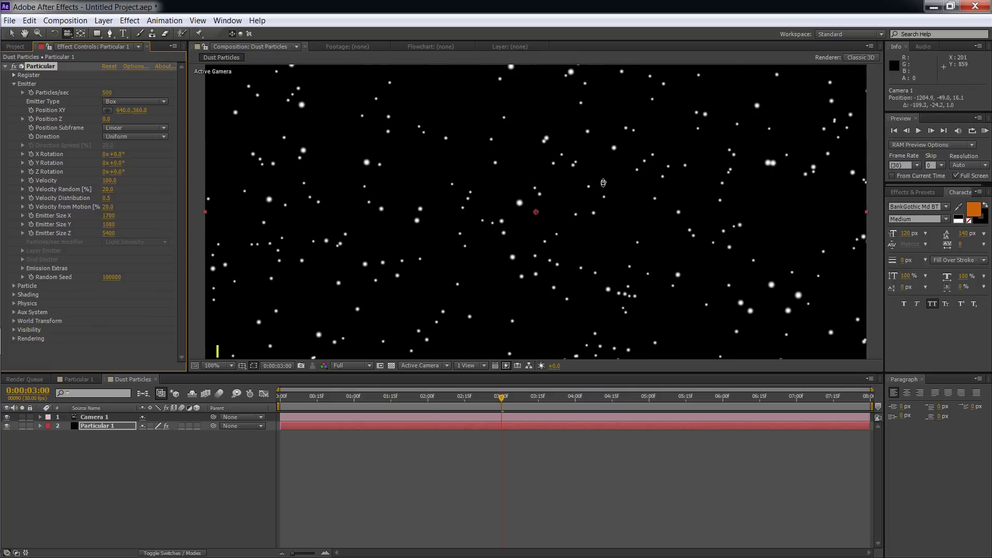
# Step: Dolly and orbit Camera 1 inside the dust volume, then go to 0:00:04:10
pyautogui.moveTo(283, 122); pyautogui.dragTo(579, 142)
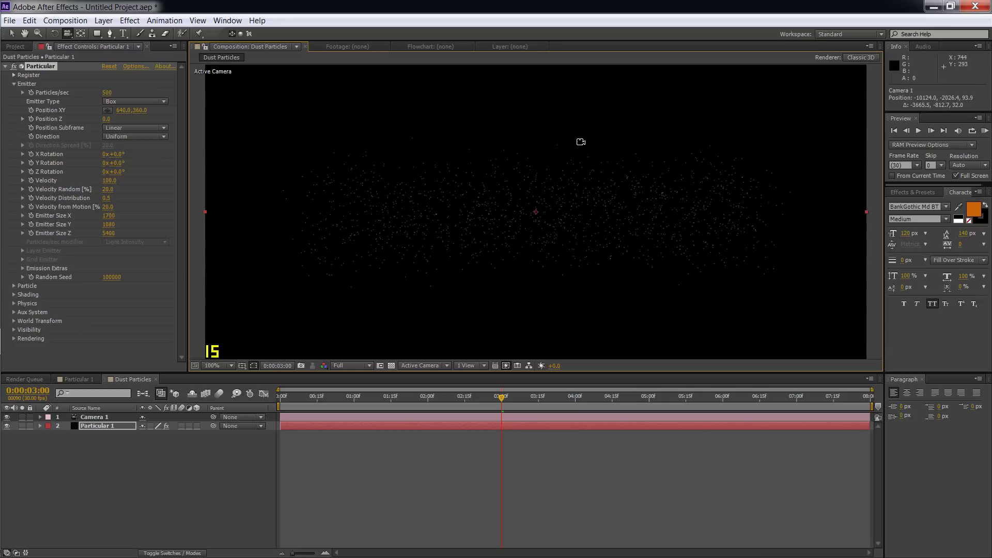
pyautogui.moveTo(558, 212)
pyautogui.mouseDown()
pyautogui.moveTo(452, 195)
pyautogui.moveTo(525, 215)
pyautogui.moveTo(540, 257)
pyautogui.moveTo(605, 153)
pyautogui.moveTo(510, 194)
pyautogui.mouseUp()
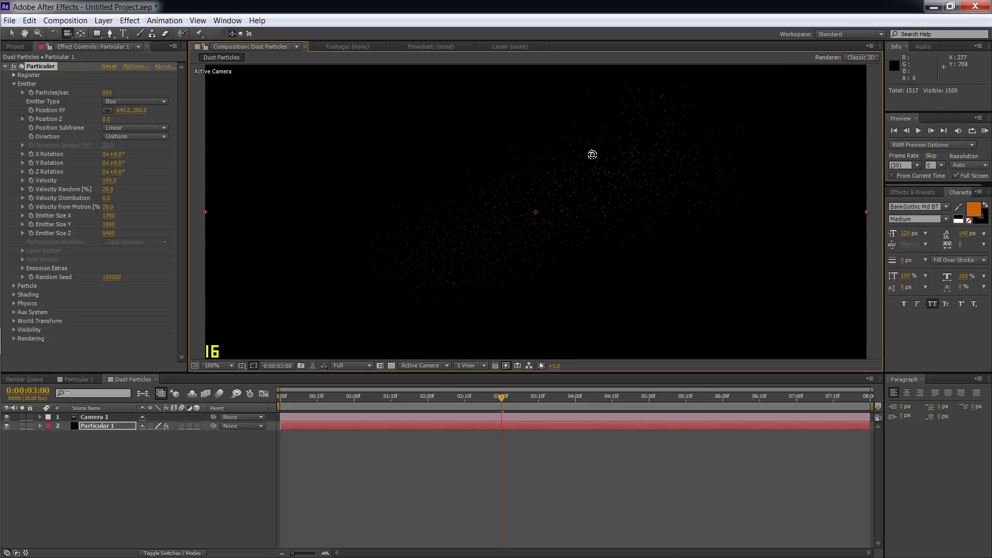
pyautogui.moveTo(694, 149); pyautogui.dragTo(501, 138)
pyautogui.moveTo(483, 229); pyautogui.dragTo(553, 202)
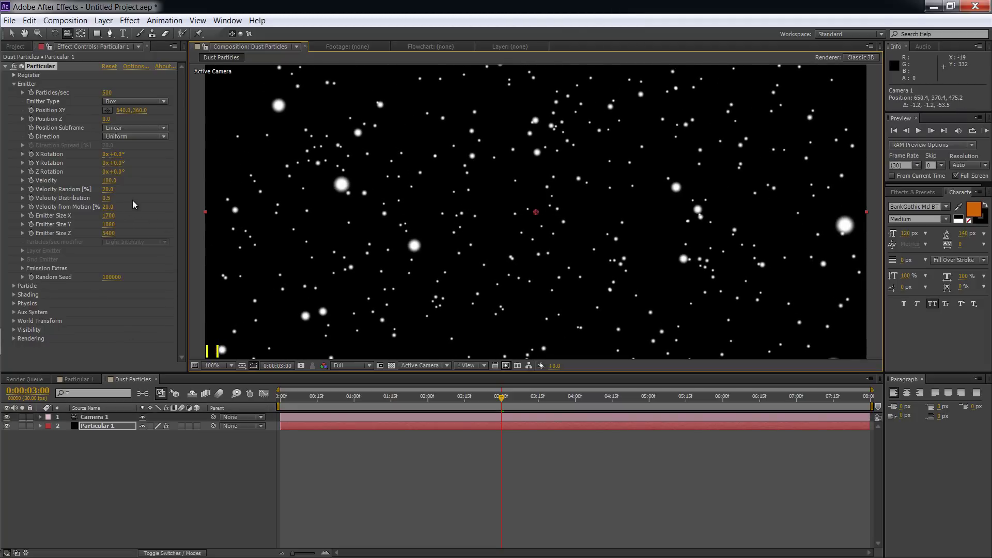
pyautogui.moveTo(501, 398); pyautogui.dragTo(598, 416)
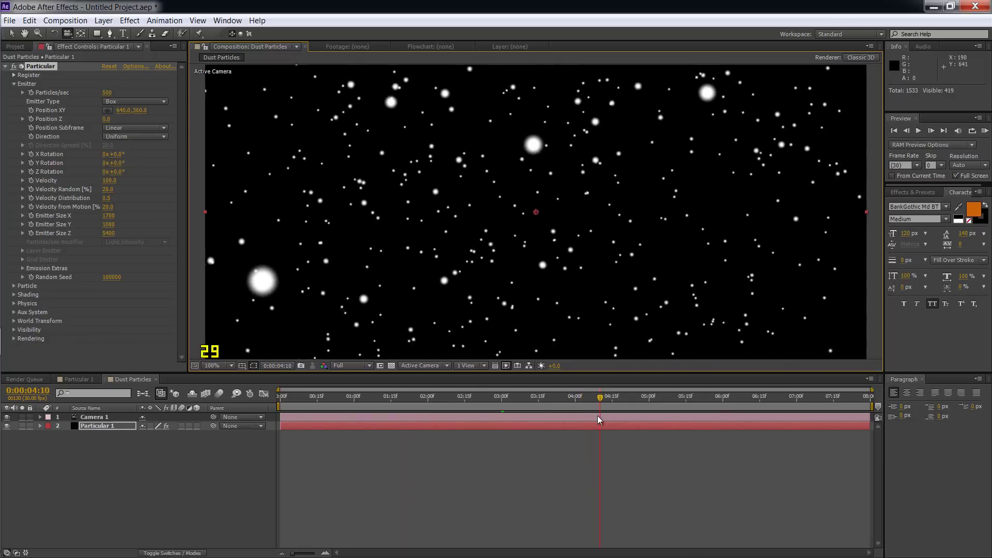
# Step: Set Particular's Emitter Velocity to 10 so the dust specks drift slowly
pyautogui.click(112, 180)
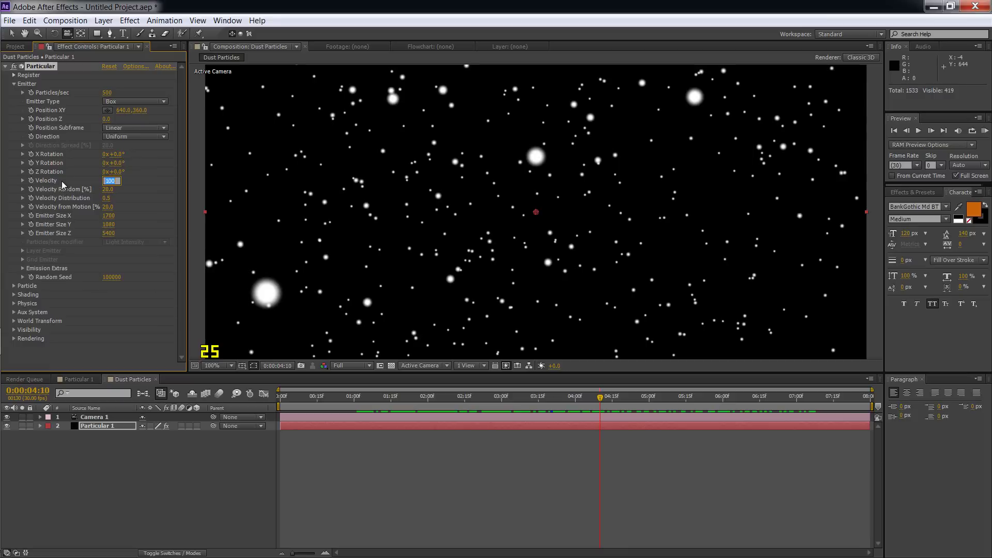
pyautogui.write('1')
pyautogui.press('Return')
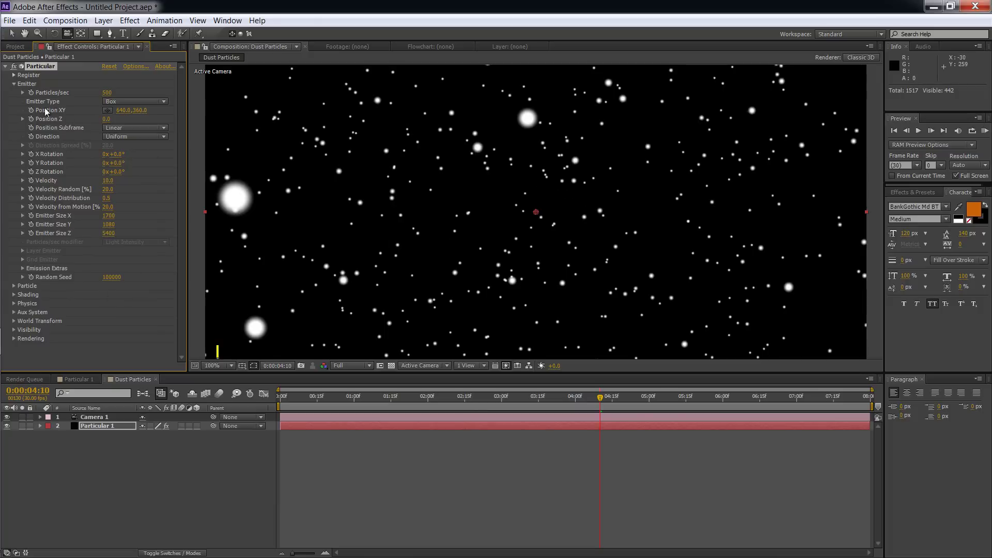
# Step: Collapse the Emitter group, expand Particle, and set Life Random to 25%
pyautogui.click(14, 84)
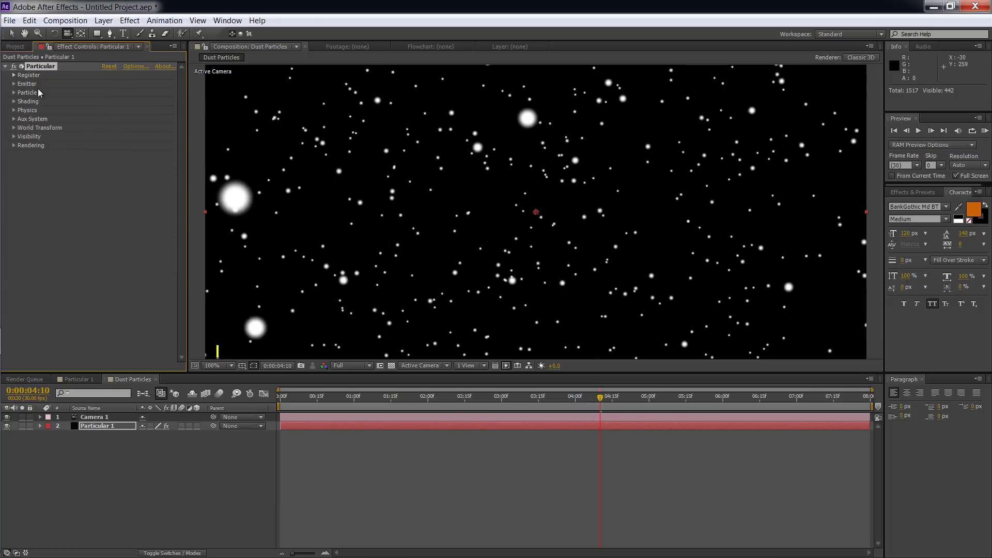
pyautogui.click(14, 93)
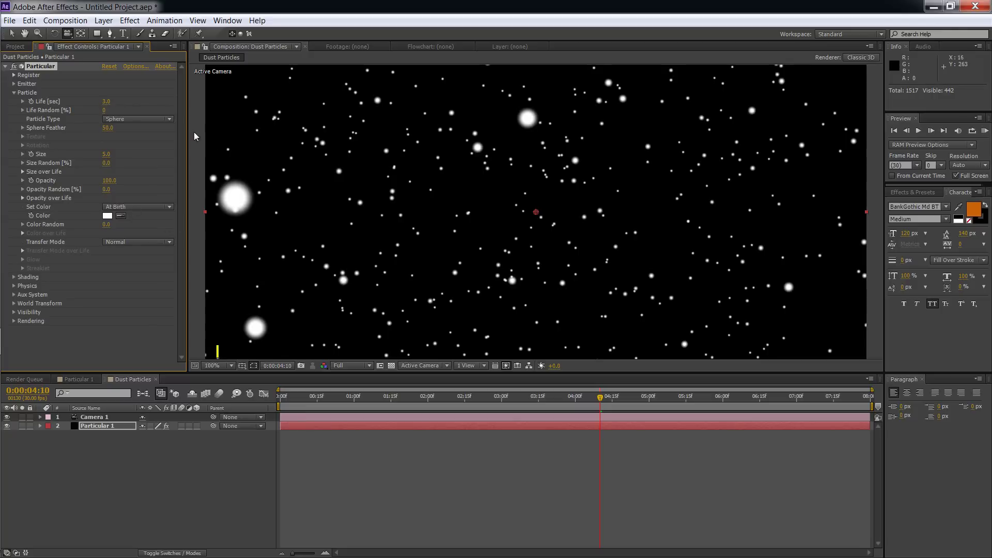
pyautogui.click(106, 110)
pyautogui.write('25')
pyautogui.press('Return')
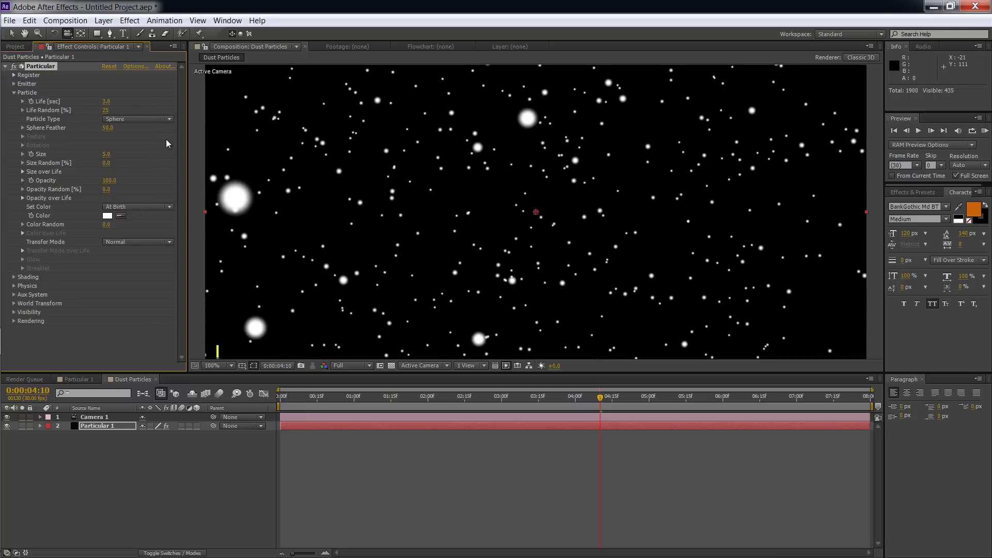
# Step: Try Star (No DOF) as the particle type, then revert it to Sphere
pyautogui.click(138, 118)
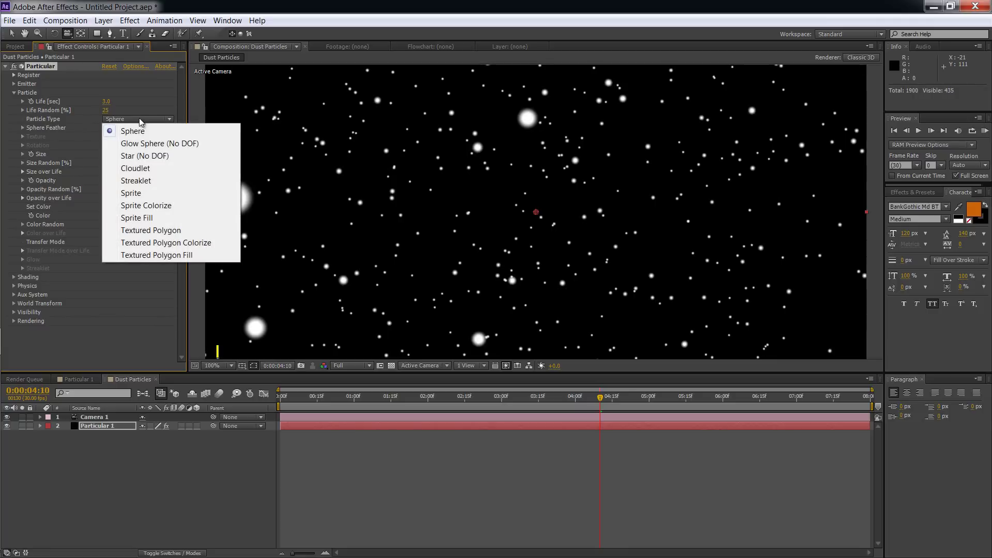
pyautogui.click(139, 156)
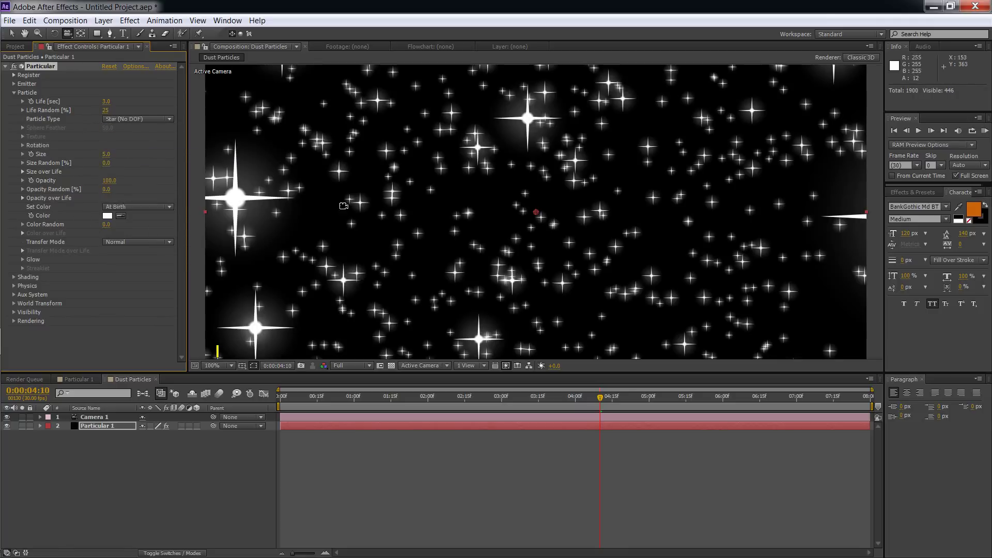
pyautogui.click(159, 119)
pyautogui.click(135, 83)
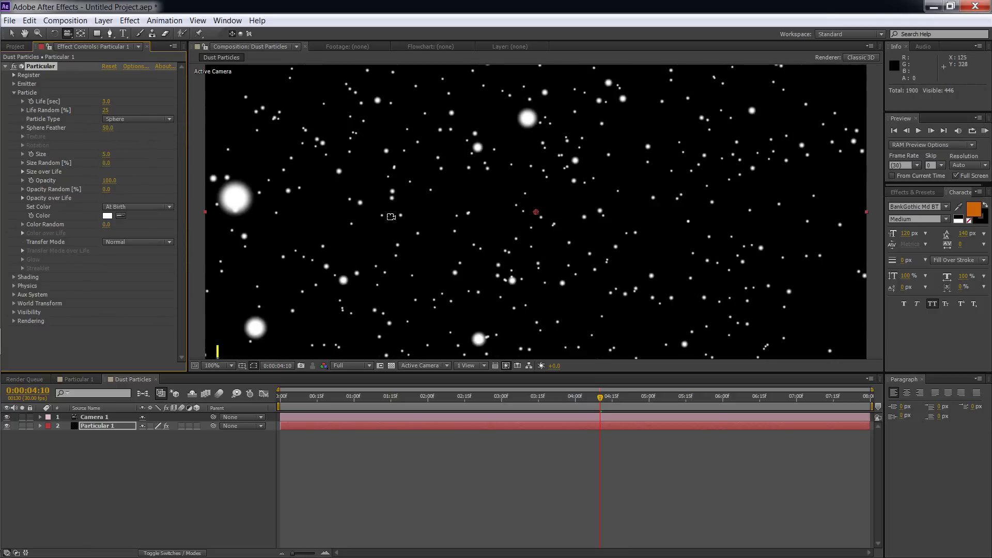
# Step: Set the particle Size to 2 and Size Random to 50%
pyautogui.click(105, 154)
pyautogui.write('2')
pyautogui.press('Return')
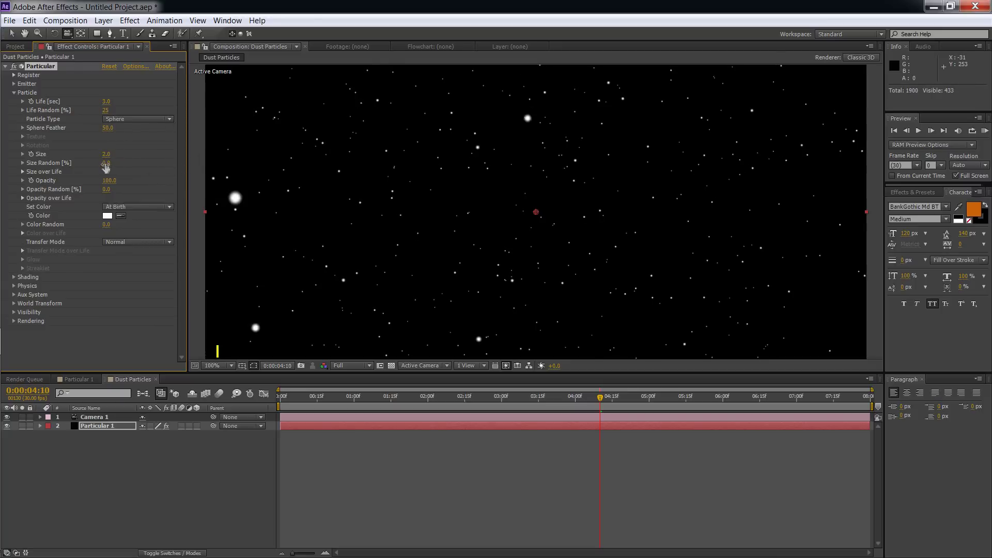
pyautogui.press('Tab')
pyautogui.write('50')
pyautogui.press('Return')
# Step: Set the particle Opacity to 100 and Opacity Random to 75%
pyautogui.click(109, 181)
pyautogui.write('100')
pyautogui.press('Return')
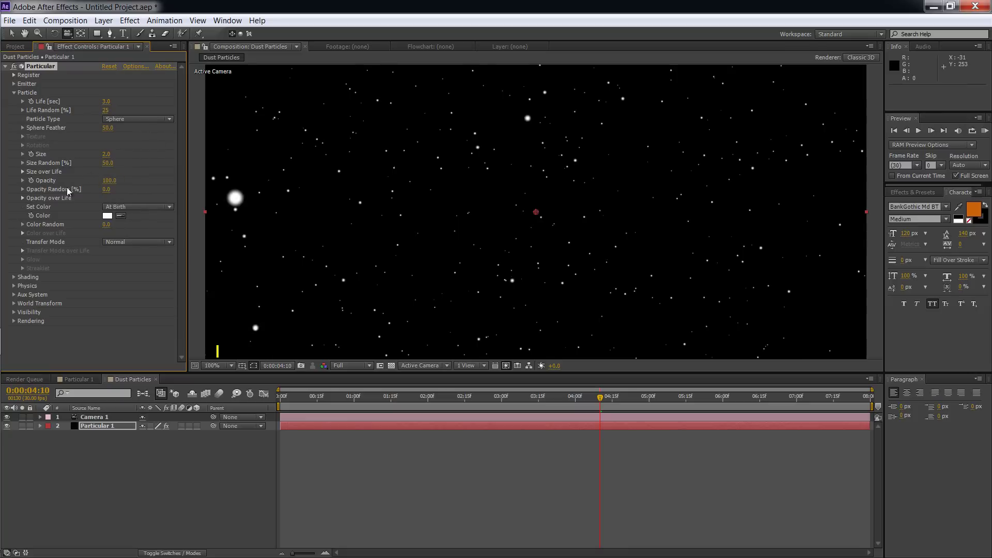
pyautogui.click(106, 189)
pyautogui.write('75')
pyautogui.press('Return')
# Step: Apply the fade-in/fade-out preset to the Opacity over Life graph
pyautogui.click(23, 172)
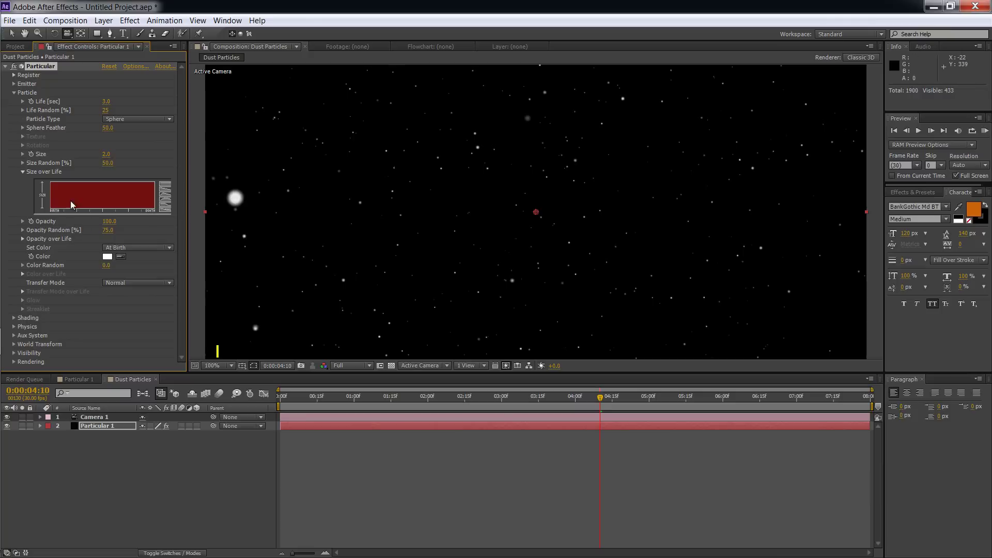
pyautogui.click(23, 171)
pyautogui.click(23, 198)
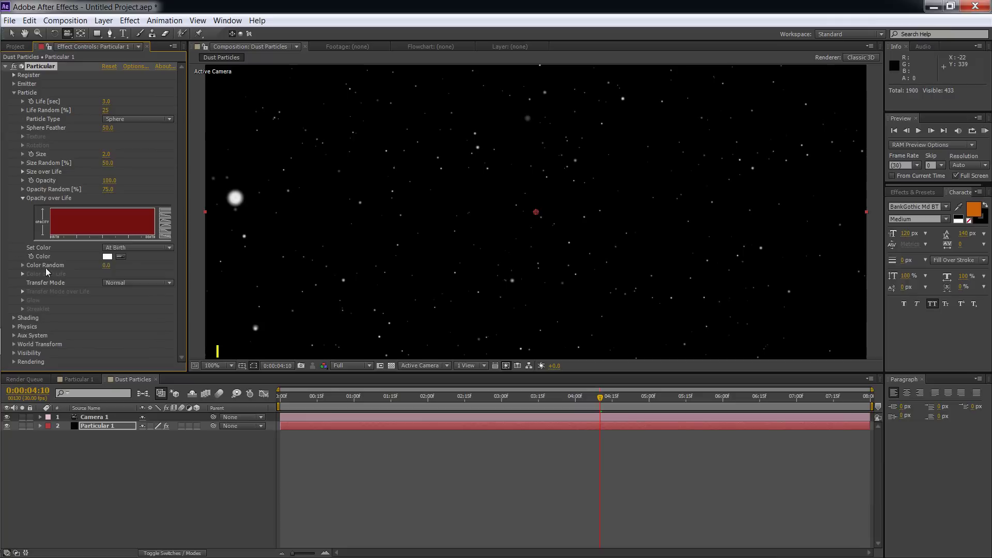
pyautogui.click(166, 227)
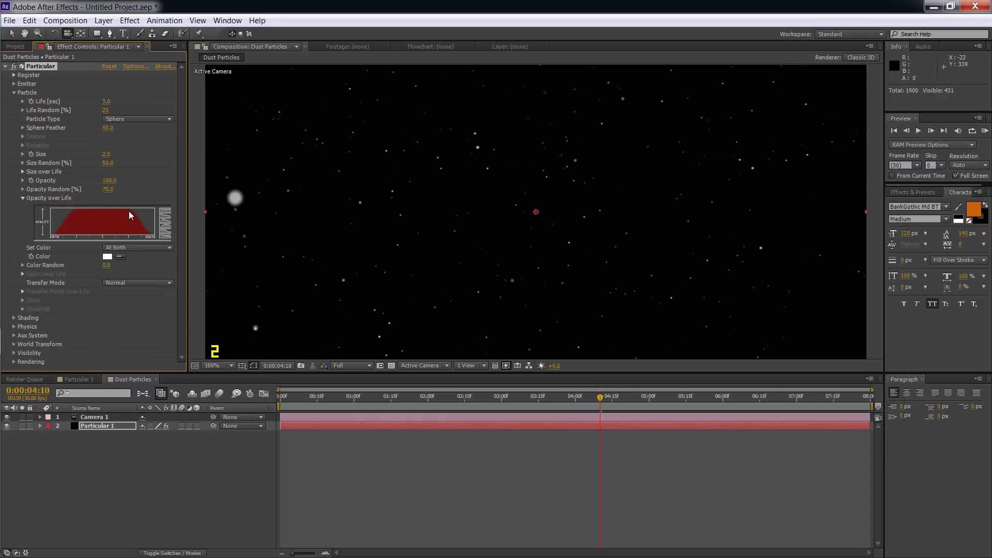
pyautogui.click(22, 198)
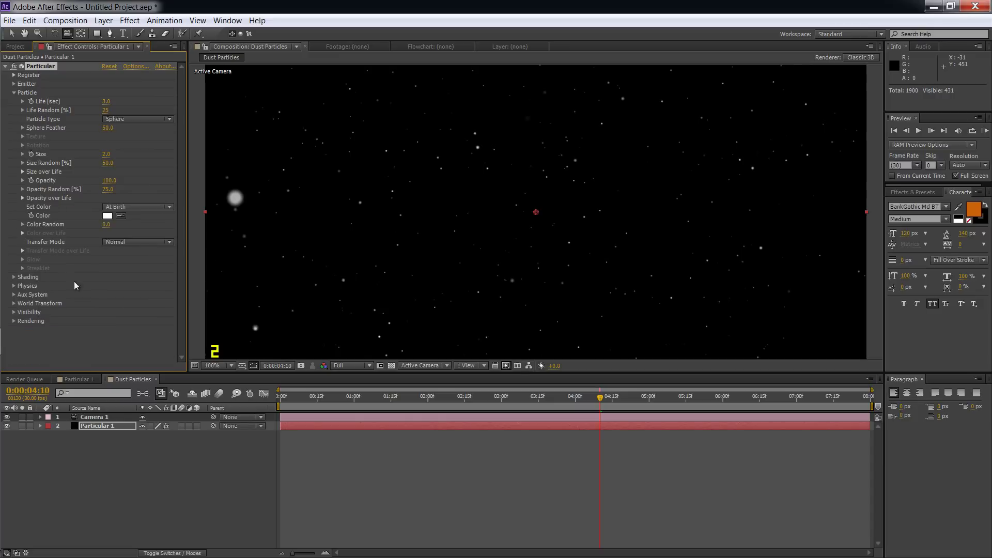
# Step: Set the particles' Color Random to 10
pyautogui.click(106, 225)
pyautogui.write('10')
pyautogui.press('Return')
# Step: Collapse the Particle group and scrub the timeline to preview the dust, settling around four seconds
pyautogui.click(14, 92)
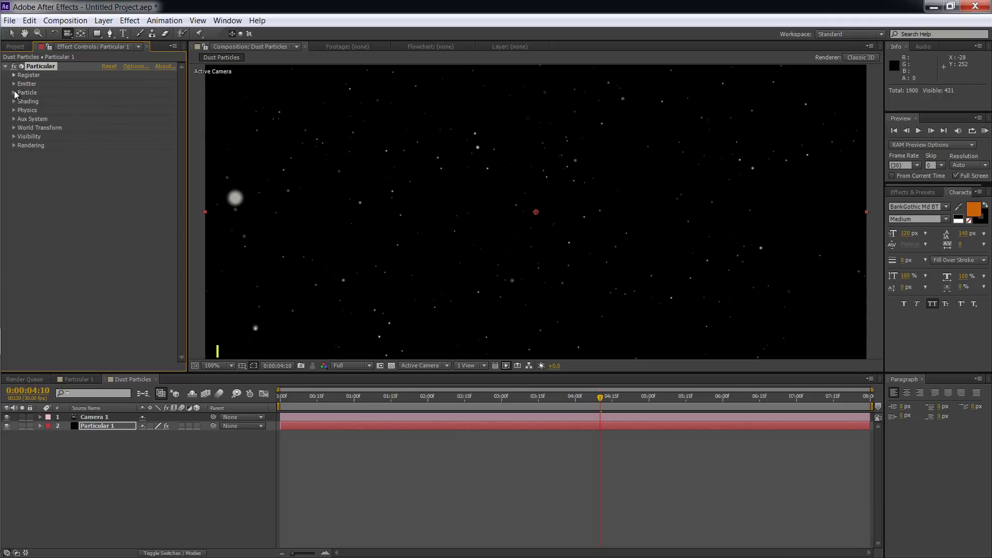
pyautogui.moveTo(601, 399)
pyautogui.mouseDown()
pyautogui.moveTo(361, 397)
pyautogui.moveTo(807, 397)
pyautogui.moveTo(372, 404)
pyautogui.moveTo(653, 405)
pyautogui.moveTo(569, 424)
pyautogui.moveTo(411, 423)
pyautogui.moveTo(764, 404)
pyautogui.moveTo(529, 416)
pyautogui.moveTo(406, 405)
pyautogui.moveTo(802, 405)
pyautogui.moveTo(602, 407)
pyautogui.mouseUp()
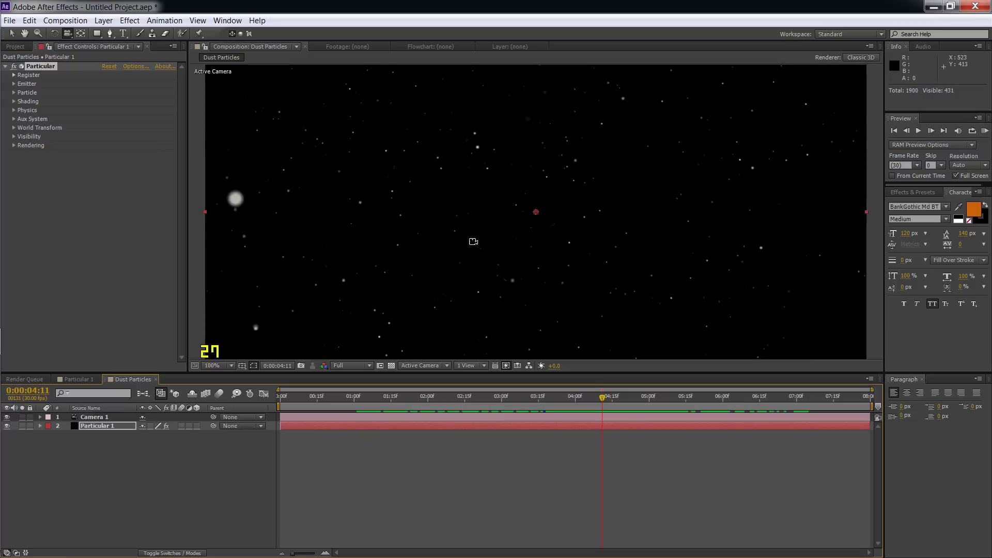
pyautogui.moveTo(458, 259); pyautogui.dragTo(513, 222)
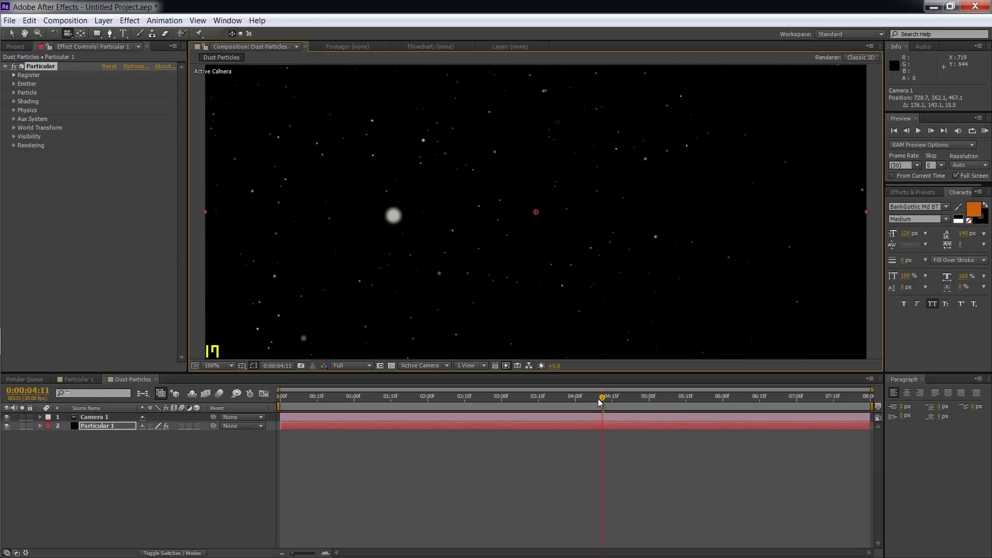
pyautogui.moveTo(601, 403); pyautogui.dragTo(744, 382)
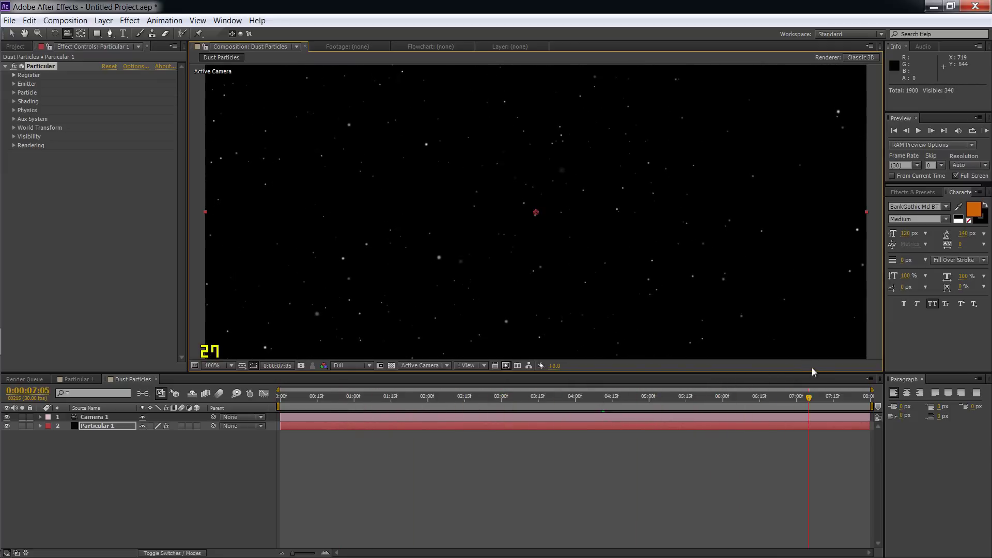
pyautogui.moveTo(811, 367); pyautogui.dragTo(550, 380)
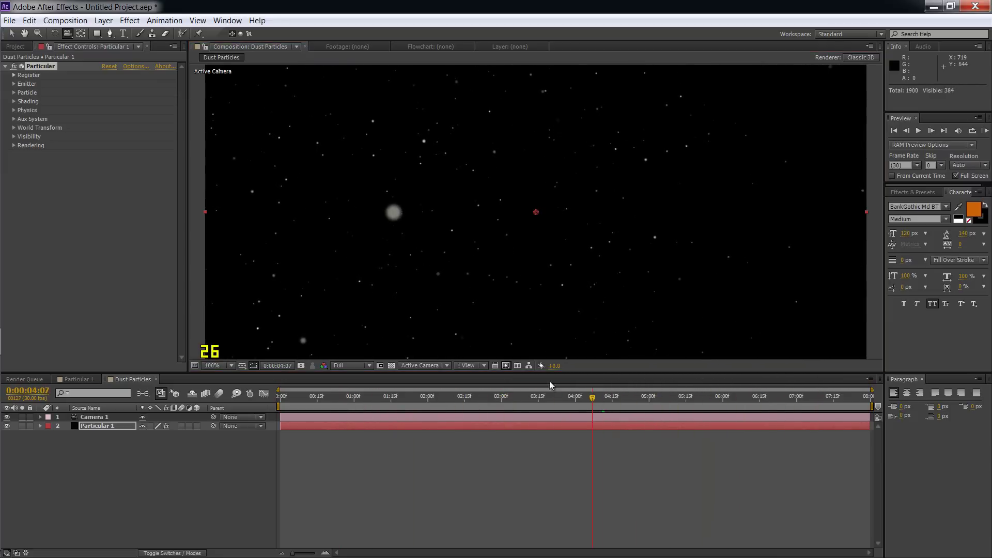
# Step: Orbit and nudge Camera 1 through the dust field, checking frames up to 6:08
pyautogui.moveTo(527, 217); pyautogui.dragTo(469, 256)
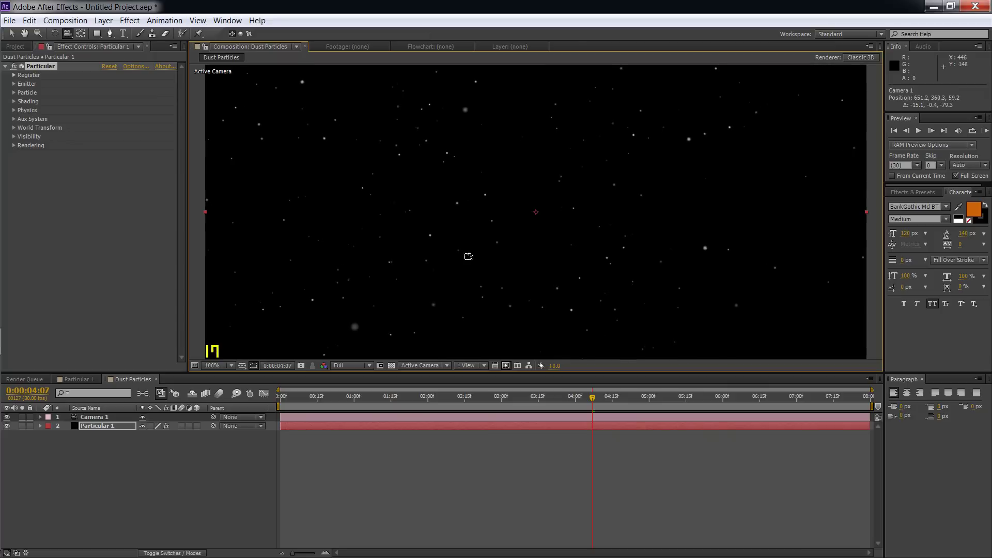
pyautogui.moveTo(466, 109); pyautogui.dragTo(372, 177)
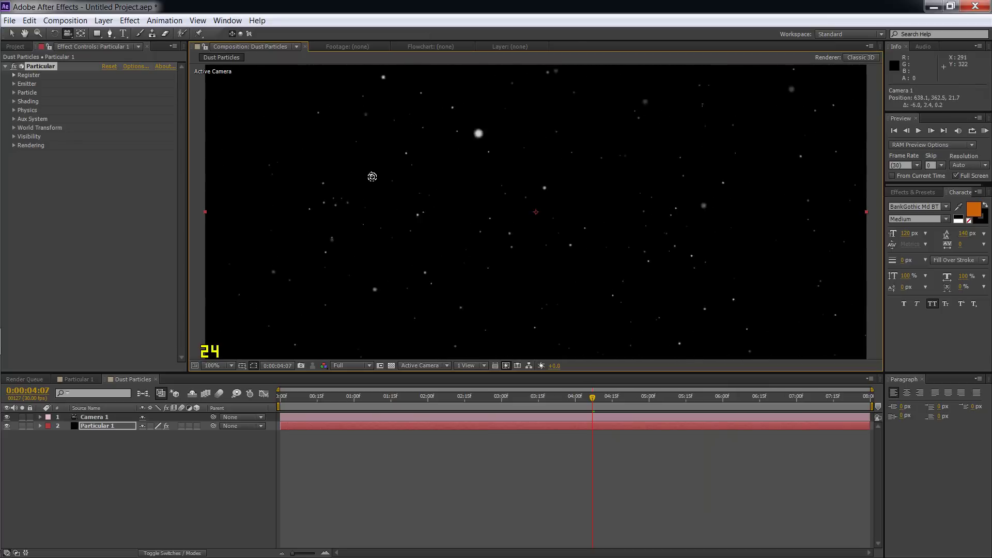
pyautogui.moveTo(592, 397); pyautogui.dragTo(798, 407)
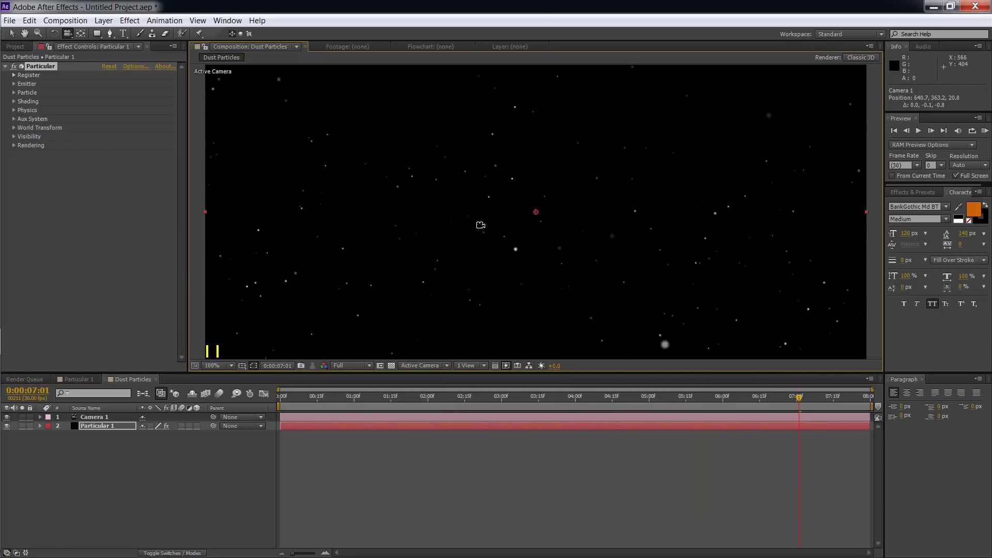
pyautogui.moveTo(481, 225); pyautogui.dragTo(489, 257)
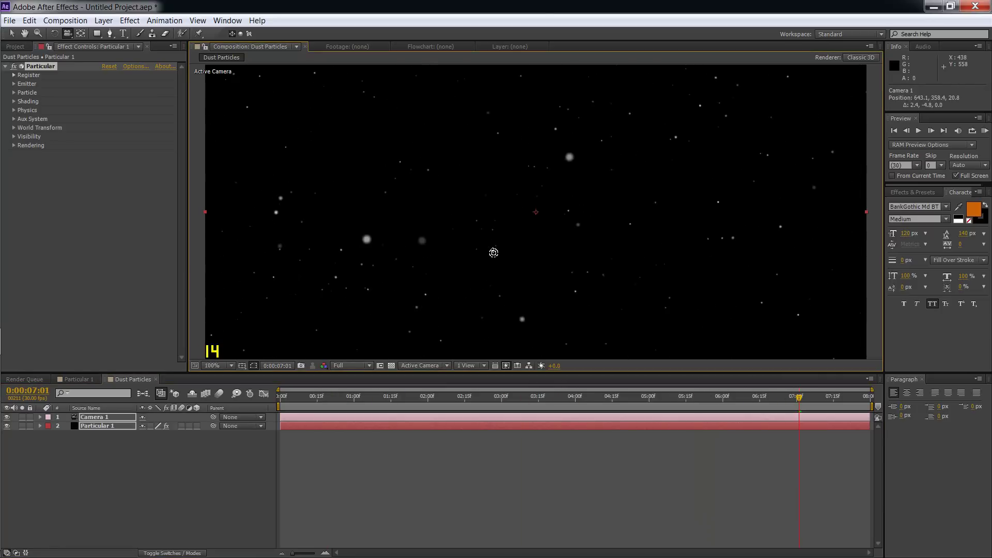
pyautogui.moveTo(800, 398); pyautogui.dragTo(703, 398)
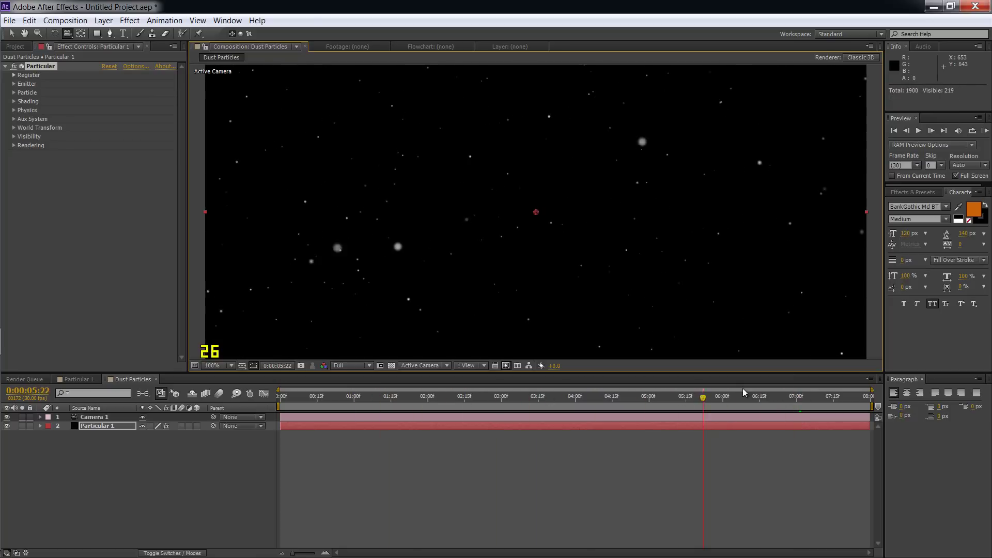
pyautogui.click(743, 392)
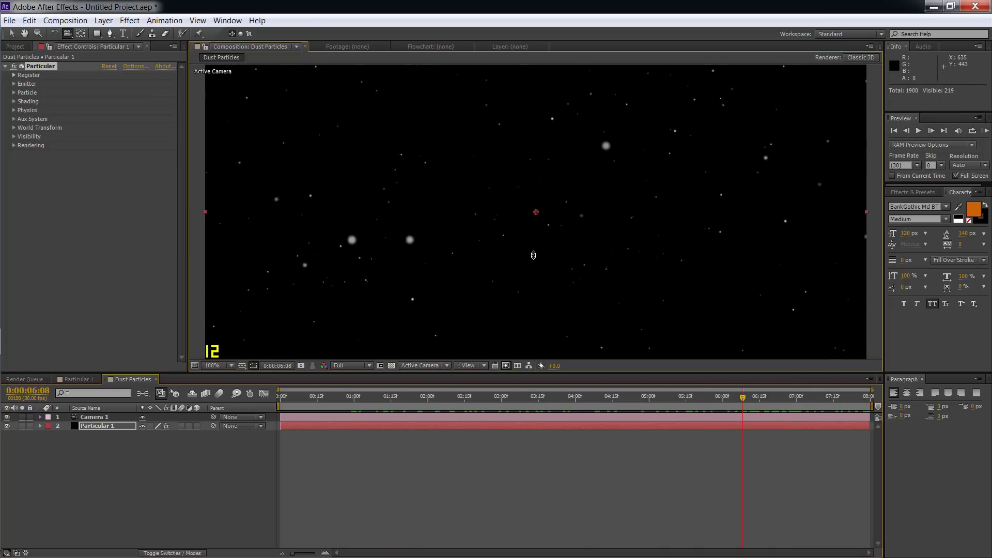
pyautogui.moveTo(533, 255); pyautogui.dragTo(525, 259)
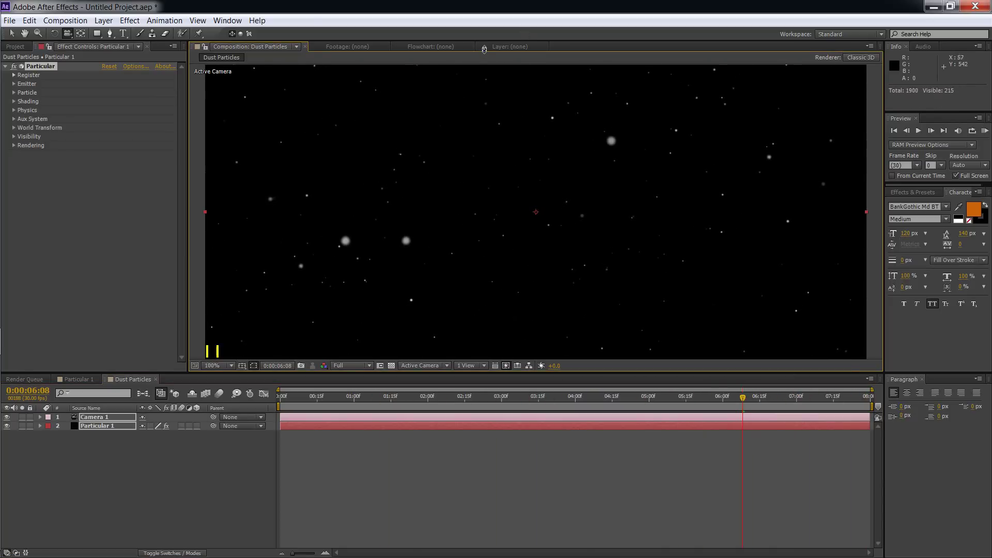
pyautogui.moveTo(439, 164); pyautogui.dragTo(467, 211)
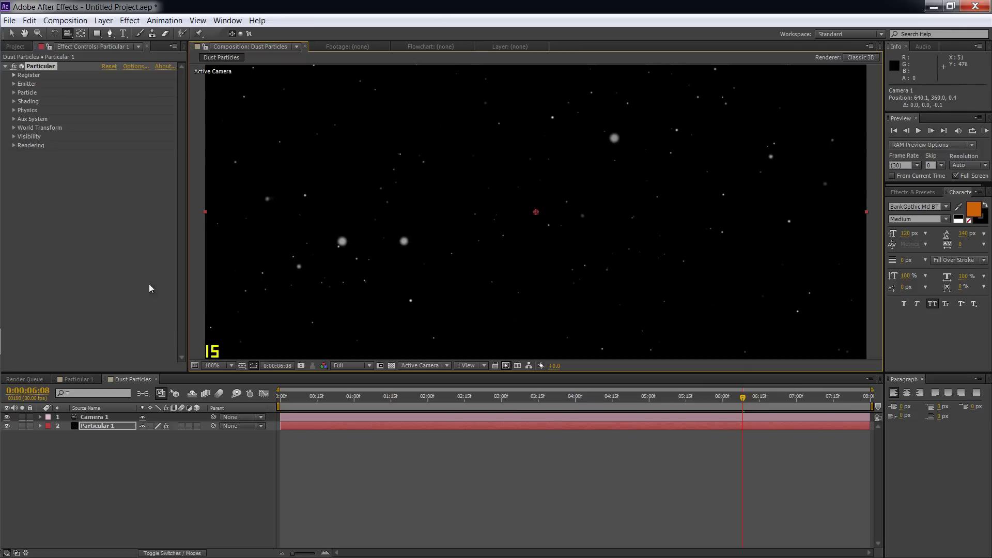
# Step: Expand the Camera 1 layer to show its Transform and Camera Options groups
pyautogui.click(88, 419)
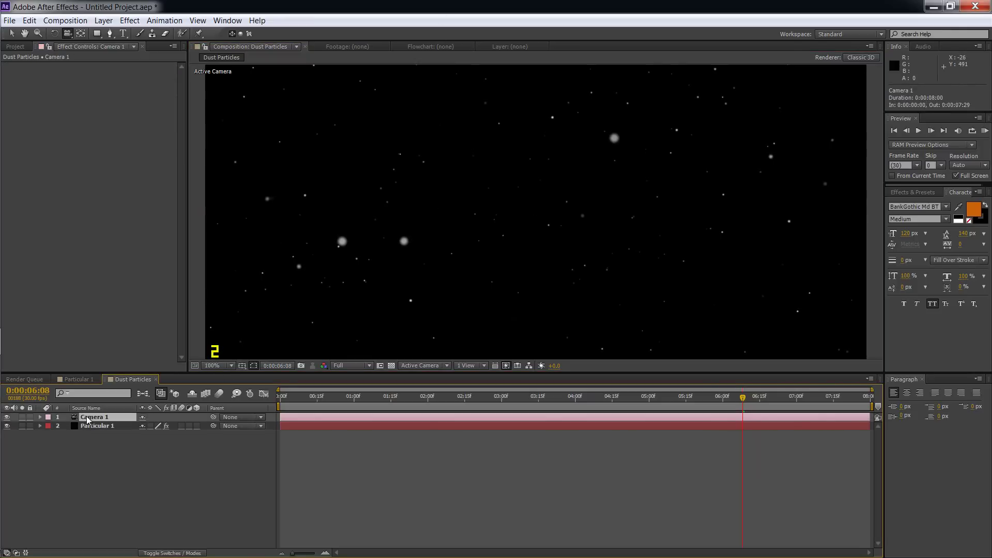
pyautogui.click(40, 418)
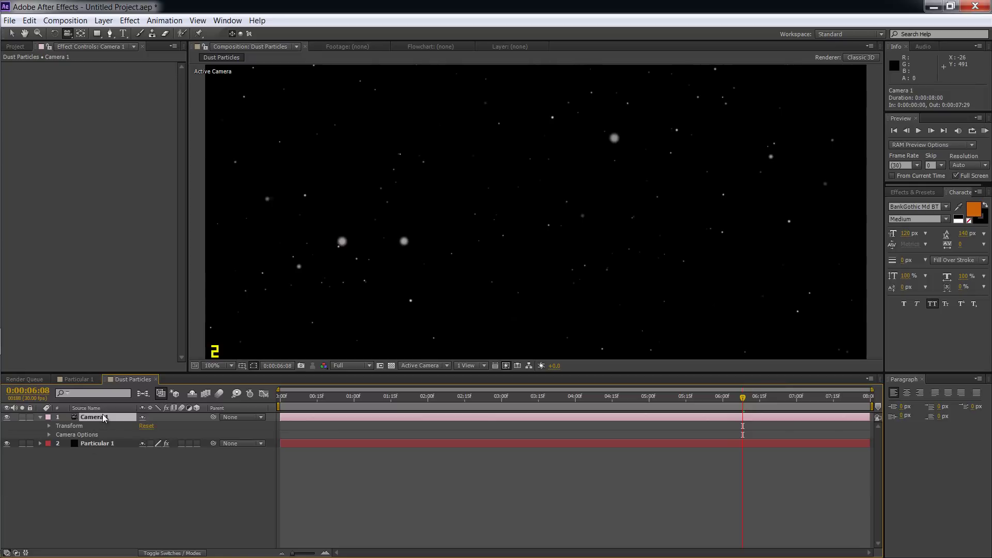
pyautogui.click(48, 440)
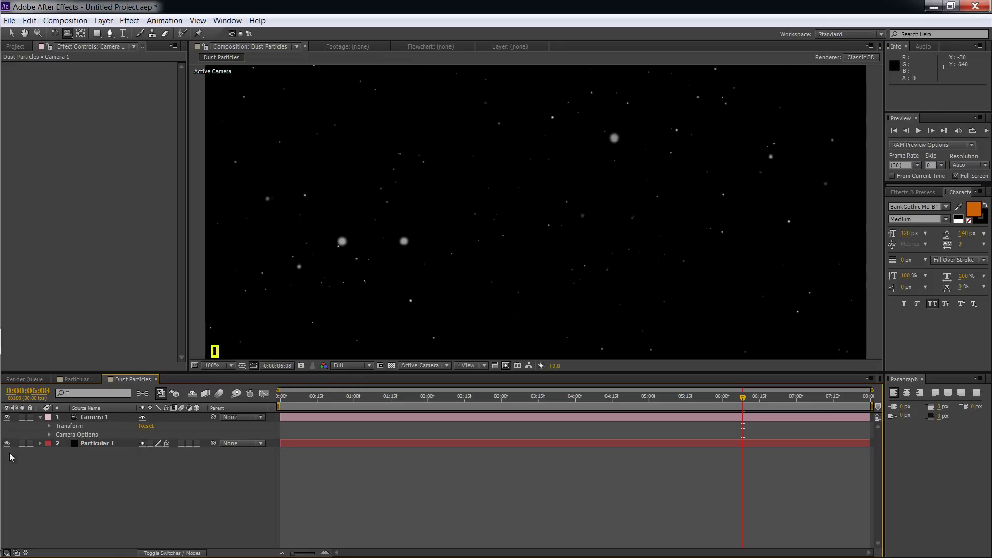
# Step: Turn on Camera 1's Depth of Field and set its Aperture to 100 pixels
pyautogui.click(49, 435)
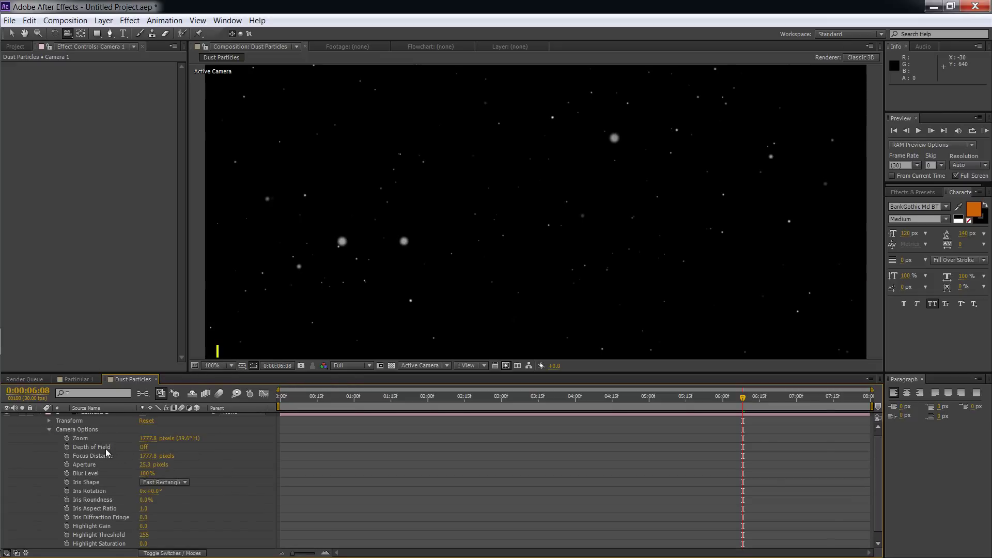
pyautogui.click(143, 448)
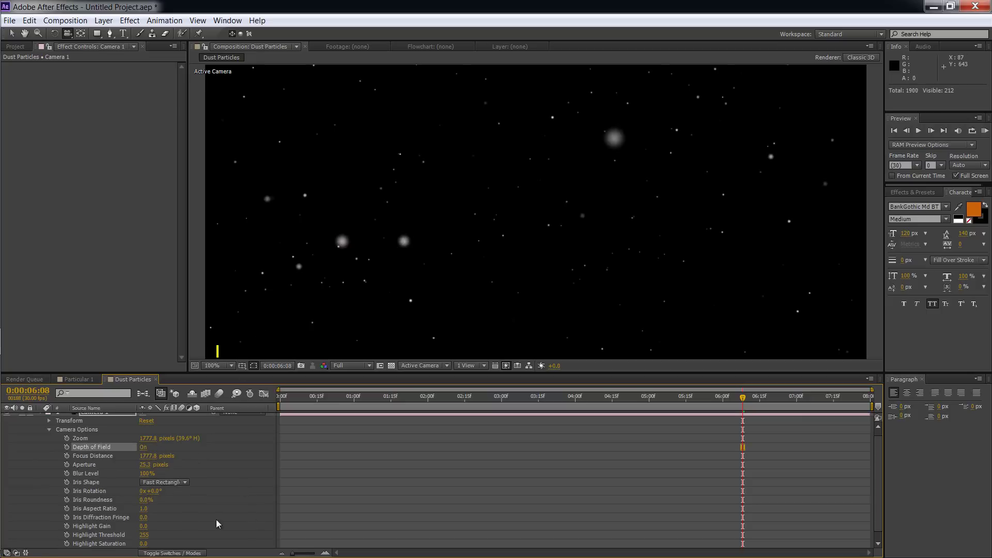
pyautogui.click(143, 465)
pyautogui.write('100')
pyautogui.press('Return')
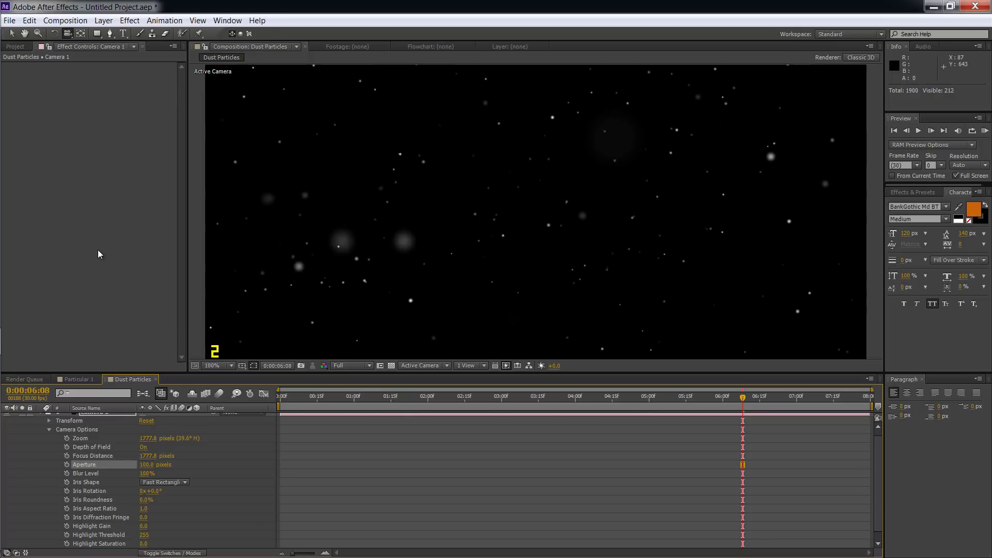
# Step: Set Camera 1's Blur Level to 500%, keeping the Aperture at 100 pixels
pyautogui.click(79, 380)
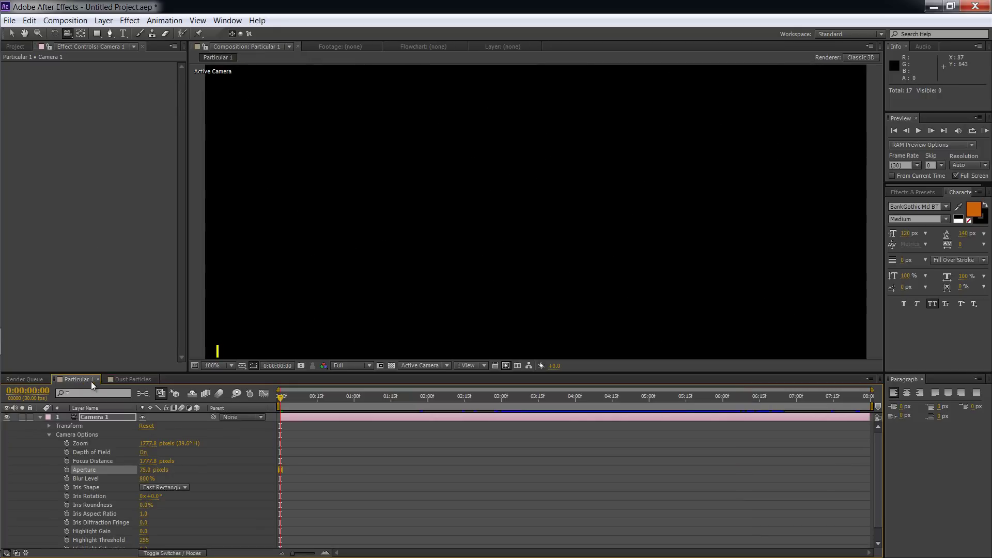
pyautogui.click(129, 377)
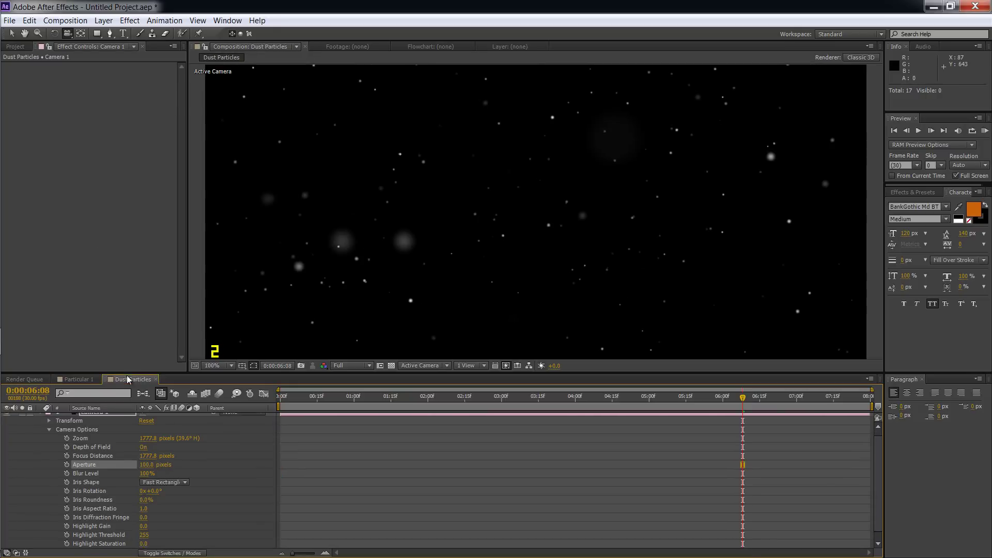
pyautogui.click(148, 466)
pyautogui.write('7')
pyautogui.press('Return')
pyautogui.click(147, 474)
pyautogui.write('5')
pyautogui.press('Return')
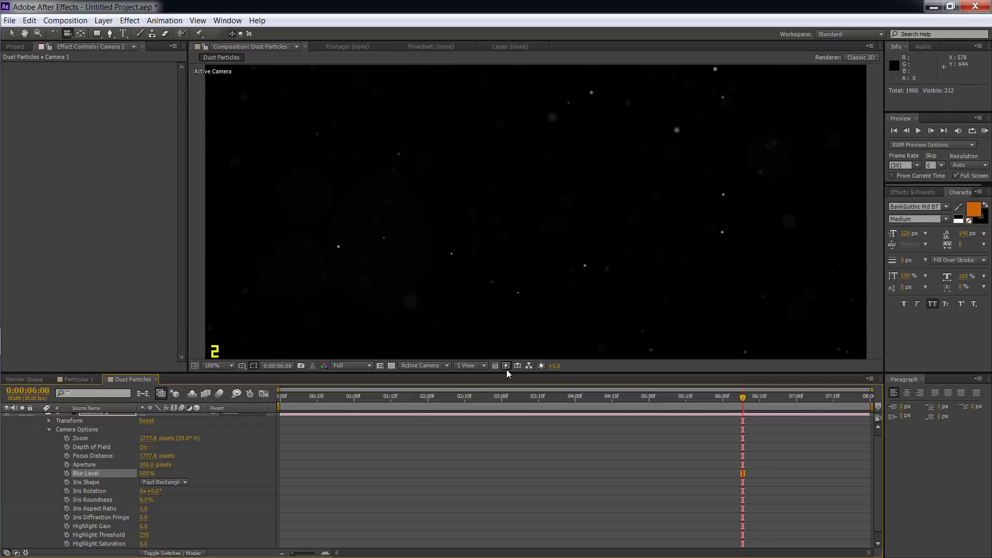
# Step: Raise Camera 1's Blur Level to 800%, checking the blur around 0:00:01:11
pyautogui.moveTo(745, 395); pyautogui.dragTo(401, 403)
pyautogui.click(147, 473)
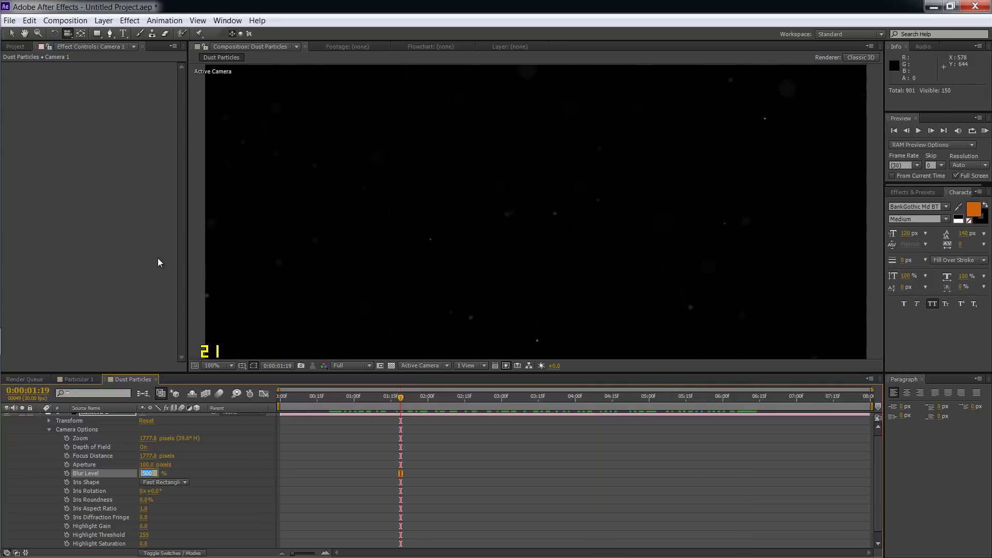
pyautogui.write('800')
pyautogui.press('Return')
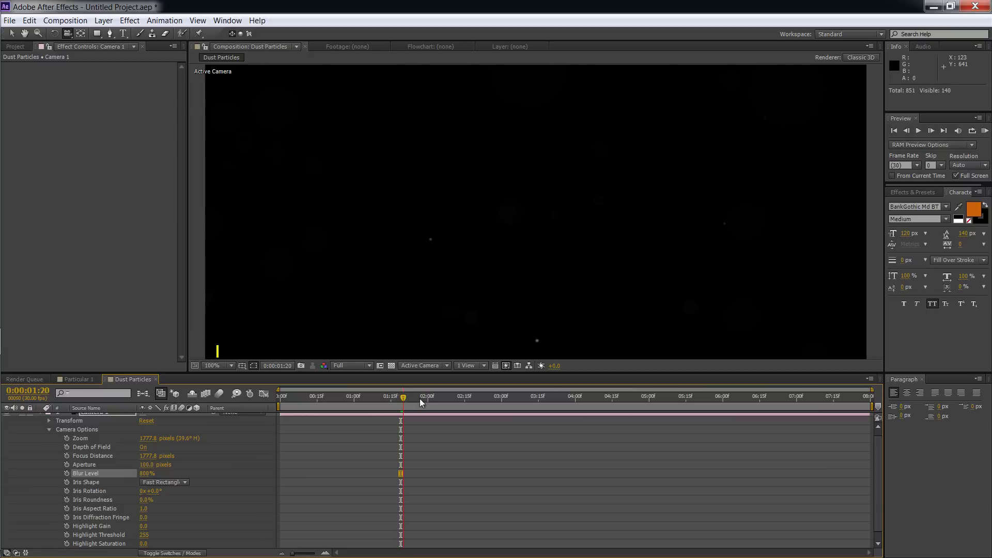
# Step: Try a 50-pixel Aperture, settle on 75 pixels, and return to the first frame
pyautogui.moveTo(420, 398); pyautogui.dragTo(841, 409)
pyautogui.moveTo(616, 395); pyautogui.dragTo(613, 417)
pyautogui.click(149, 465)
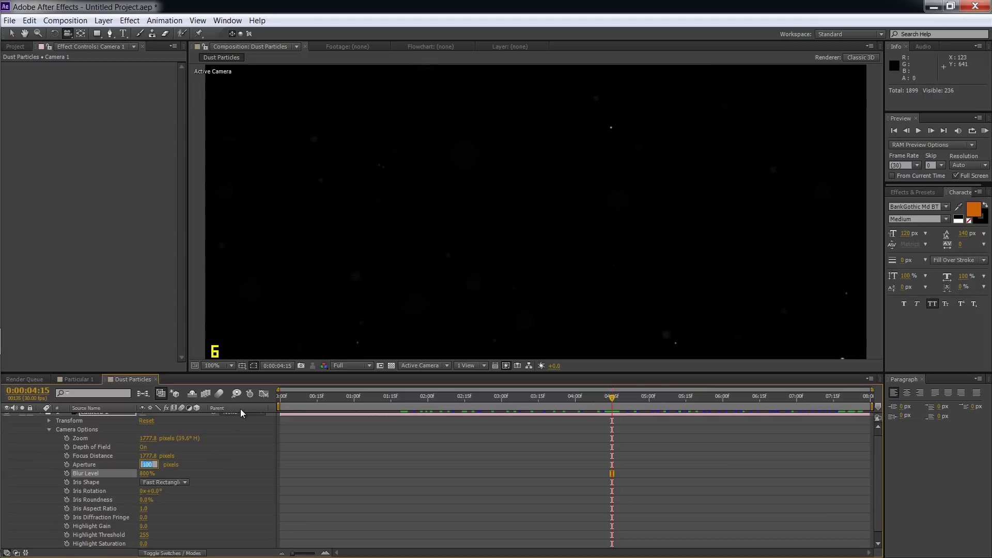
pyautogui.write('50')
pyautogui.press('Return')
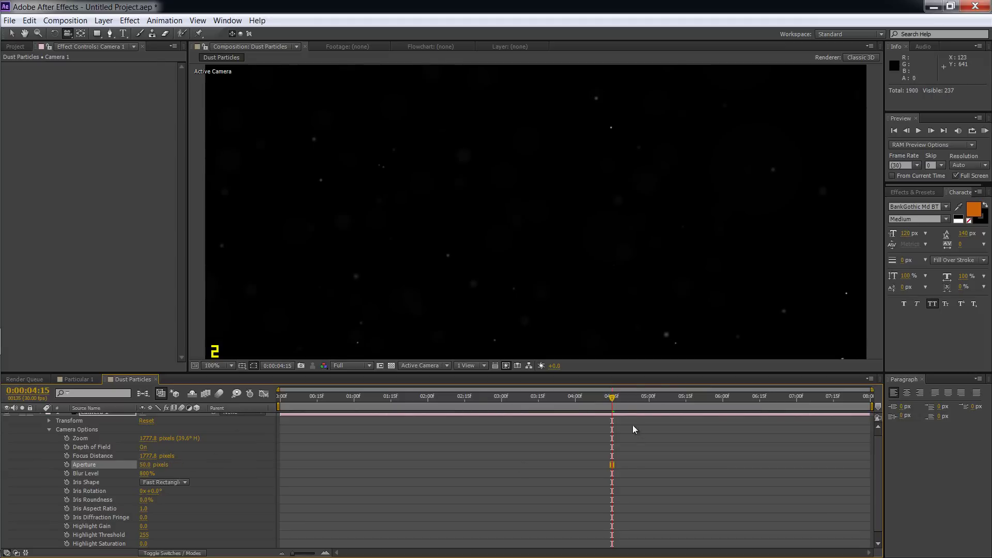
pyautogui.moveTo(616, 401); pyautogui.dragTo(505, 370)
pyautogui.click(146, 465)
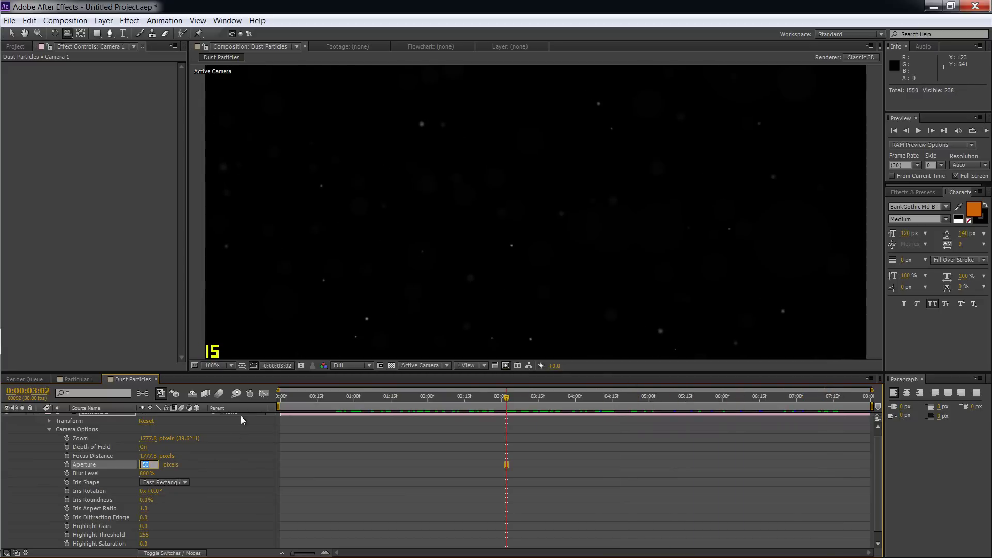
pyautogui.write('75')
pyautogui.press('Return')
pyautogui.click(283, 398)
pyautogui.moveTo(284, 401); pyautogui.dragTo(157, 352)
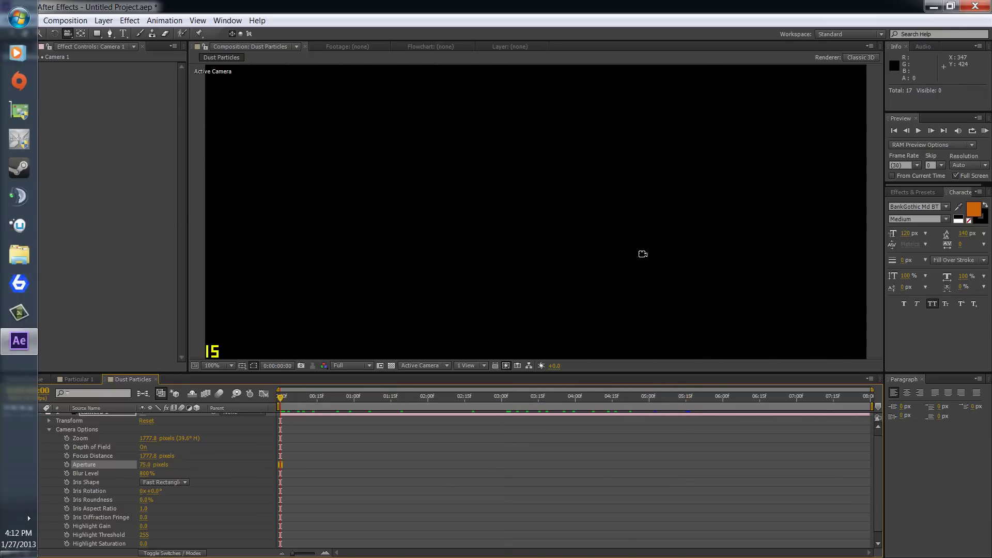
# Step: RAM preview the dust animation, then lower Camera 1's Blur Level to 700%
pyautogui.click(920, 131)
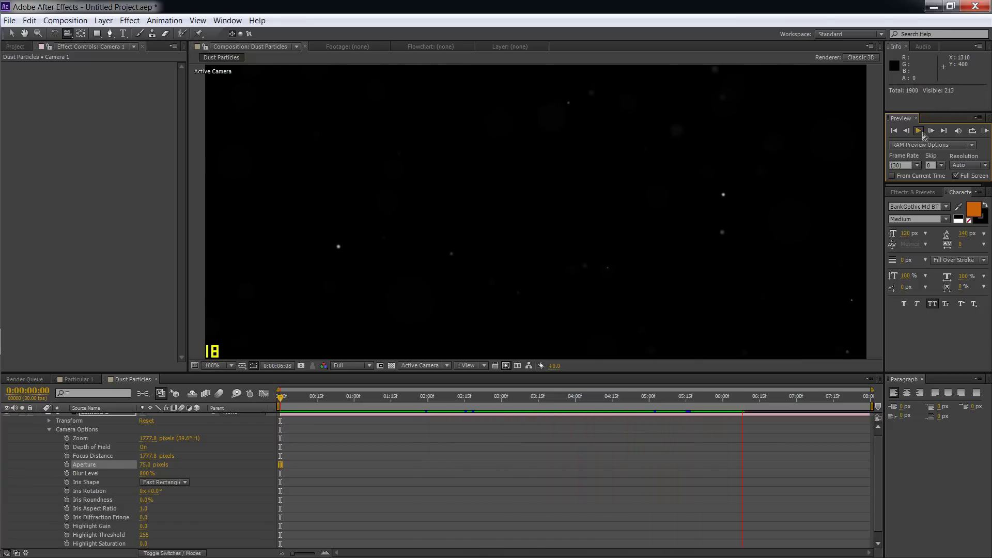
pyautogui.press('space')
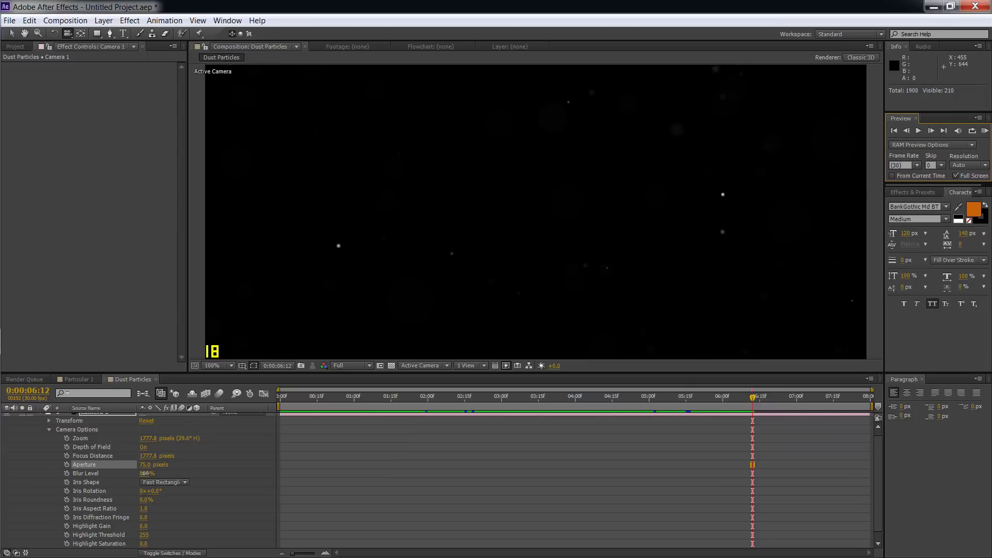
pyautogui.click(147, 473)
pyautogui.write('700')
pyautogui.press('Return')
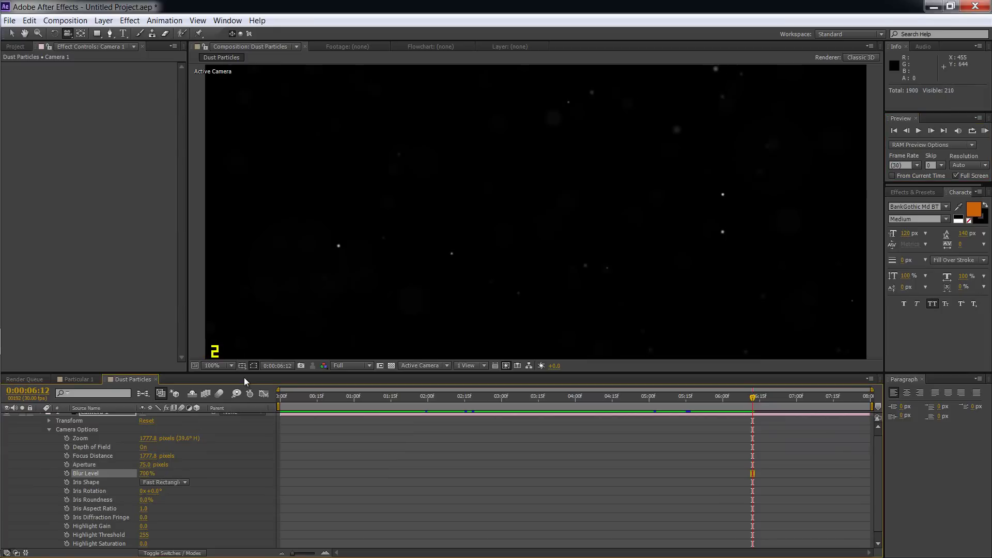
# Step: RAM preview the blurred dust again from the first frame
pyautogui.moveTo(751, 407); pyautogui.dragTo(281, 407)
pyautogui.click(919, 130)
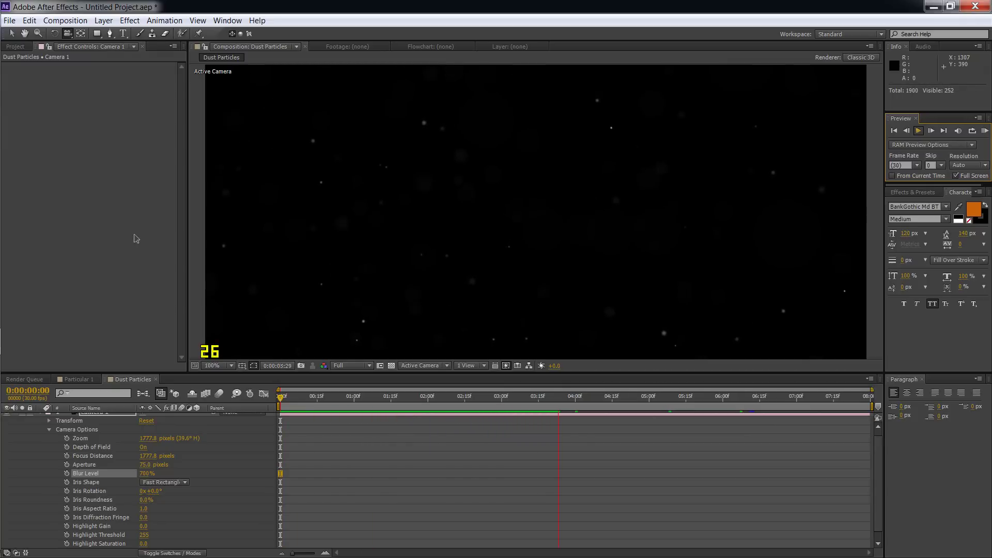
pyautogui.click(918, 130)
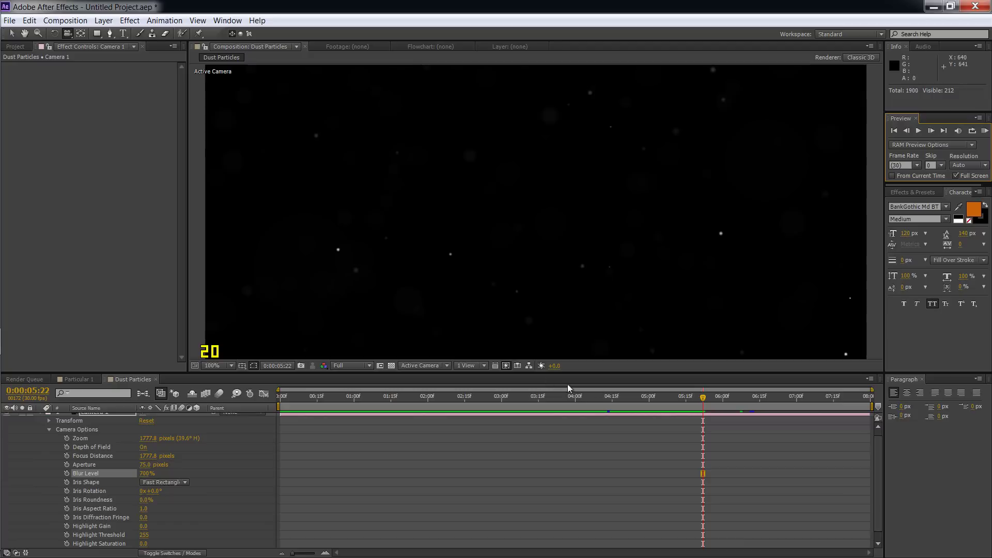
pyautogui.moveTo(704, 401)
pyautogui.mouseDown()
pyautogui.moveTo(330, 379)
pyautogui.moveTo(703, 403)
pyautogui.mouseUp()
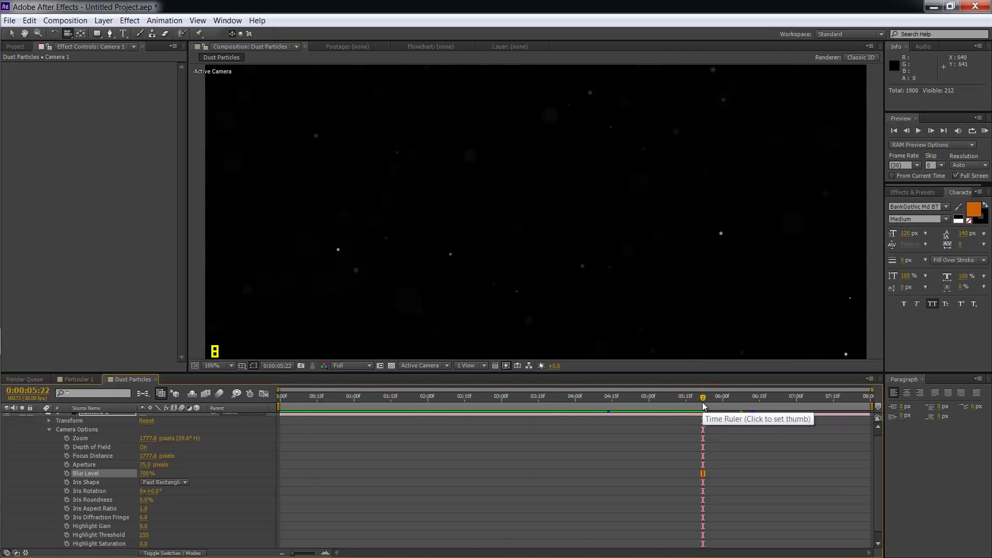
pyautogui.moveTo(703, 401); pyautogui.dragTo(697, 393)
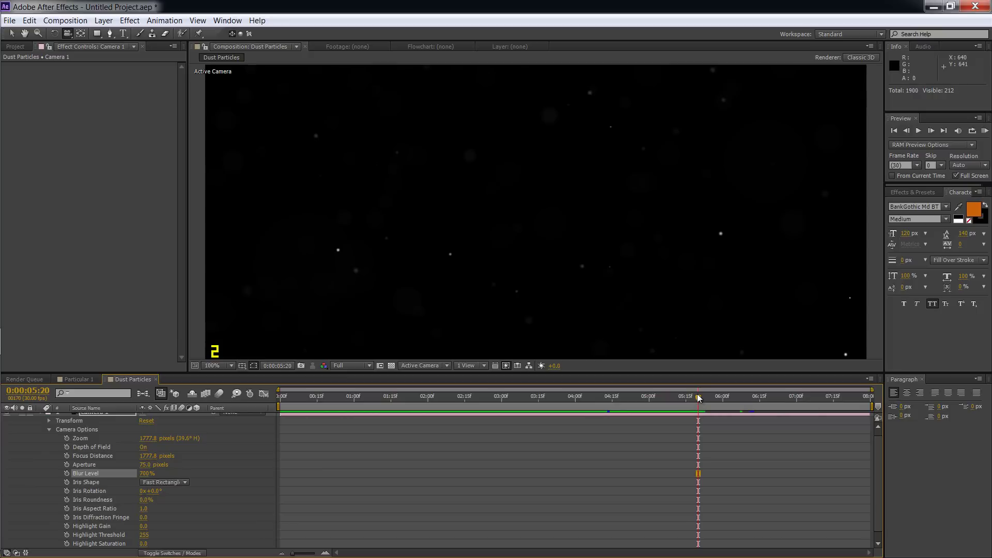
pyautogui.moveTo(697, 394); pyautogui.dragTo(268, 411)
pyautogui.moveTo(652, 532)
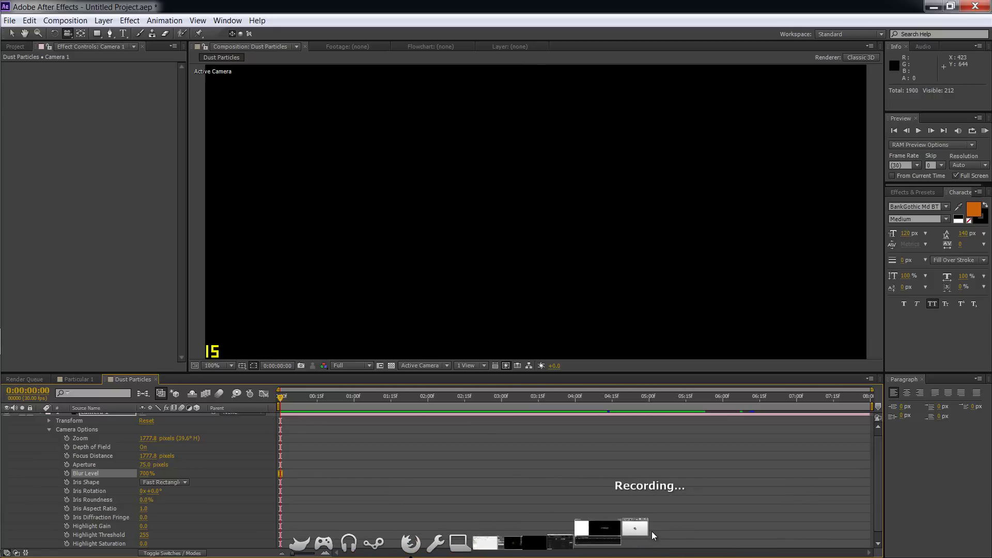